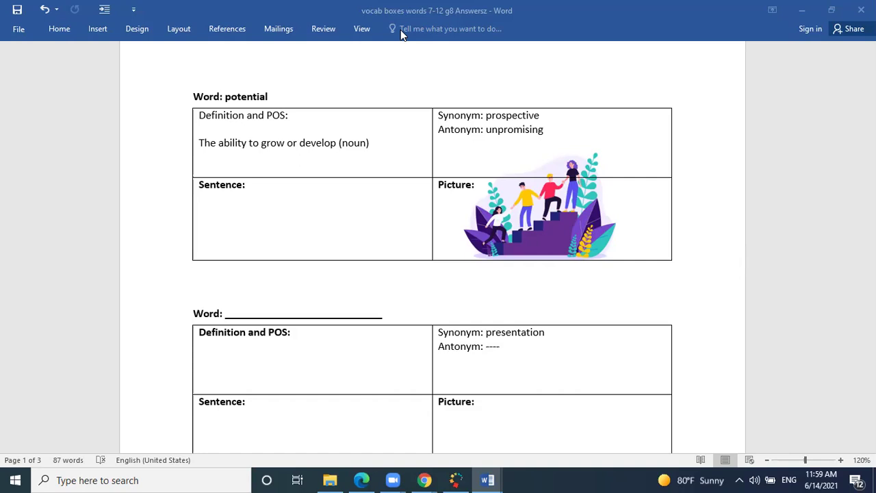
Step: Type 'I saw my potential in my friend and decided to guide her.' in the potential box's Sentence cell
left_click(243, 213)
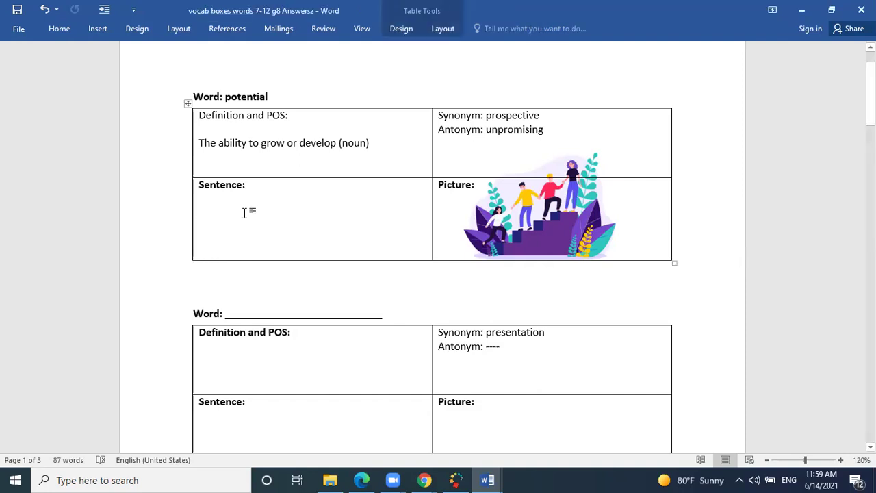
type("I saw tr")
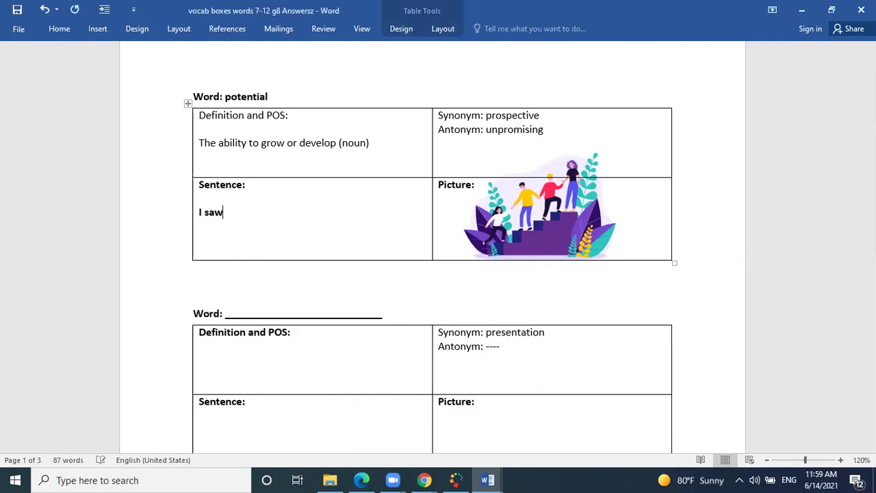
key("BackSpace")
key("BackSpace")
type("my potential in my f")
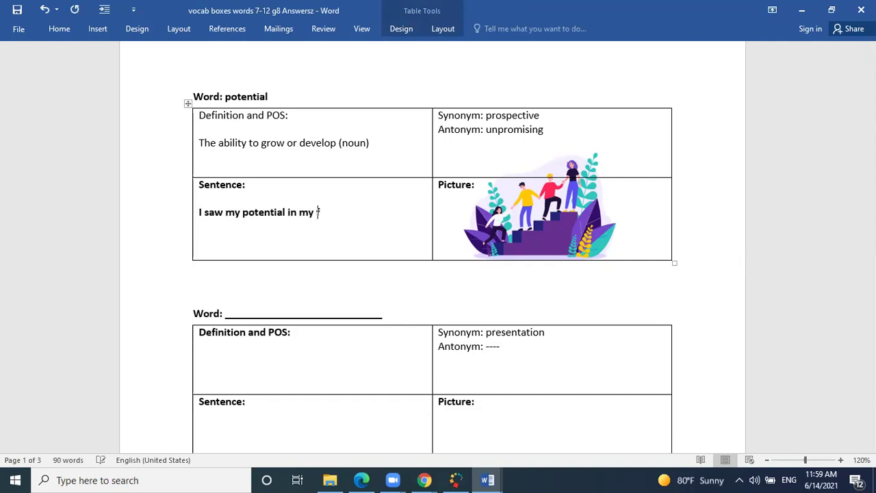
type("riend and decided")
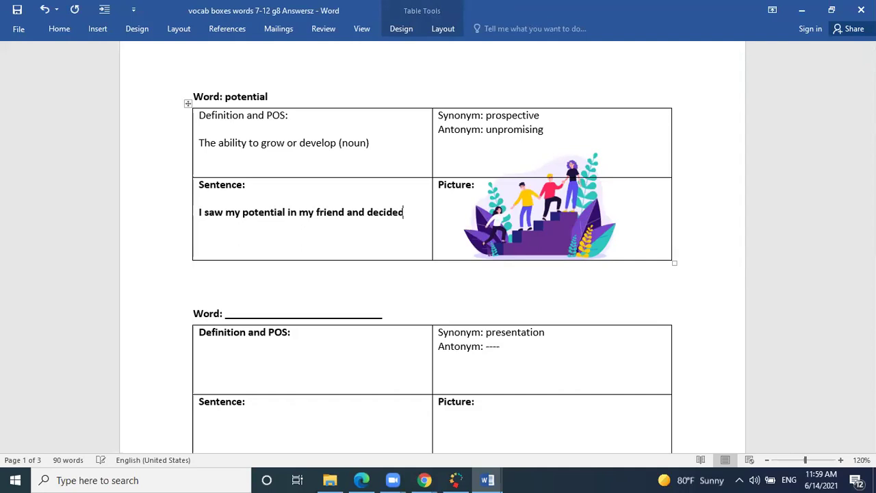
type(" to guide her.")
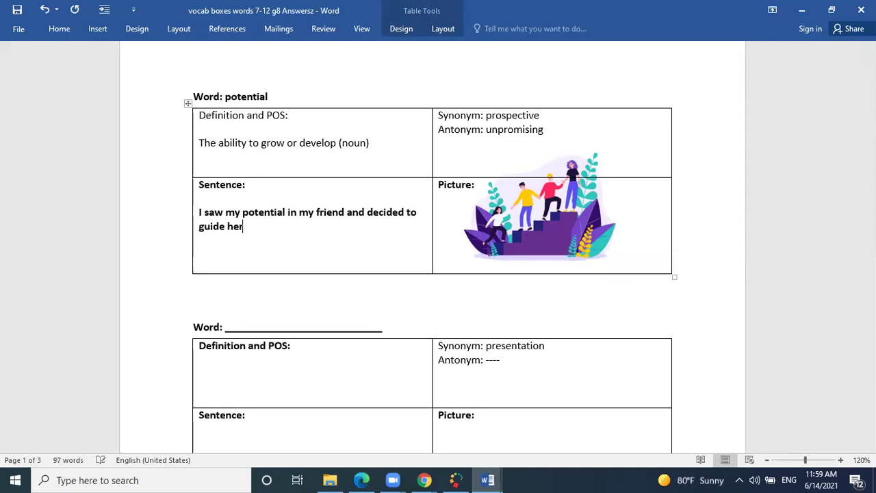
Step: Highlight the word 'potential' in that sentence in yellow
double_click(260, 213)
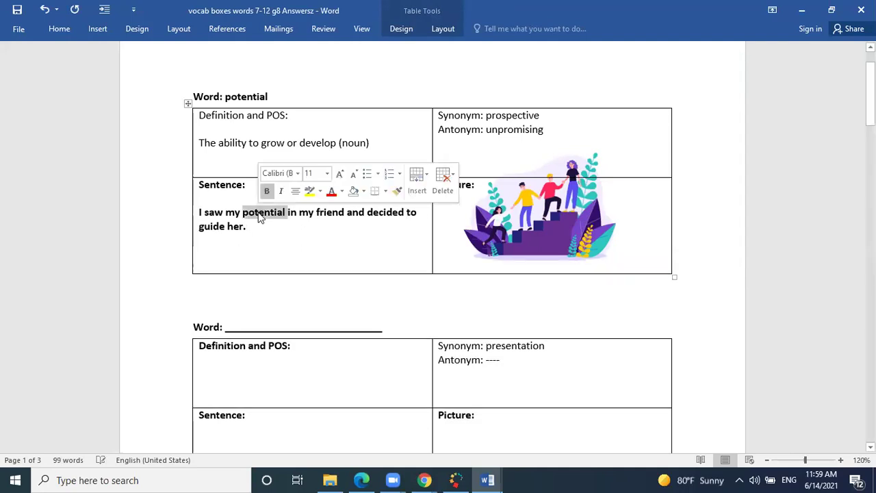
left_click(308, 190)
left_click(299, 284)
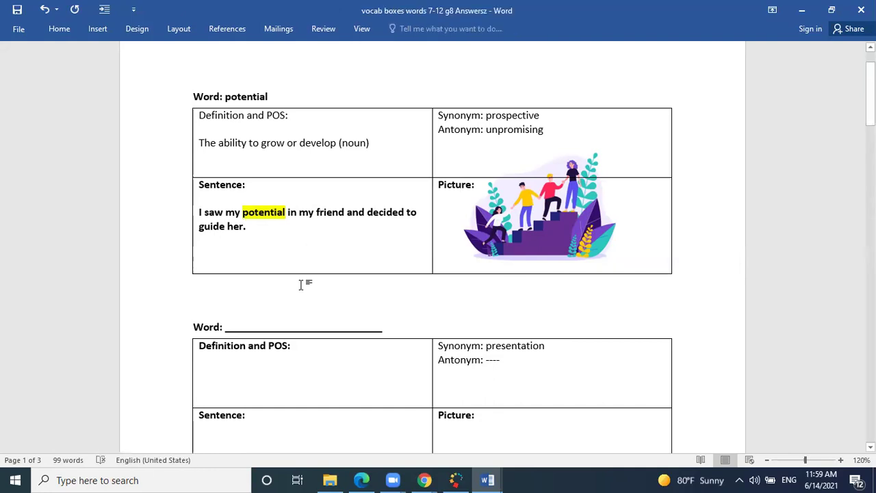
left_click(227, 305)
scroll(432, 246, "down", 12)
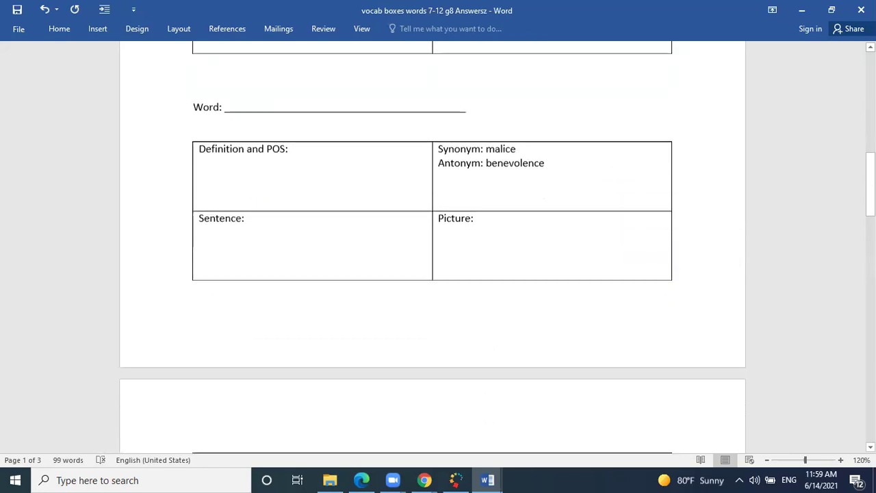
scroll(432, 247, "down", 6)
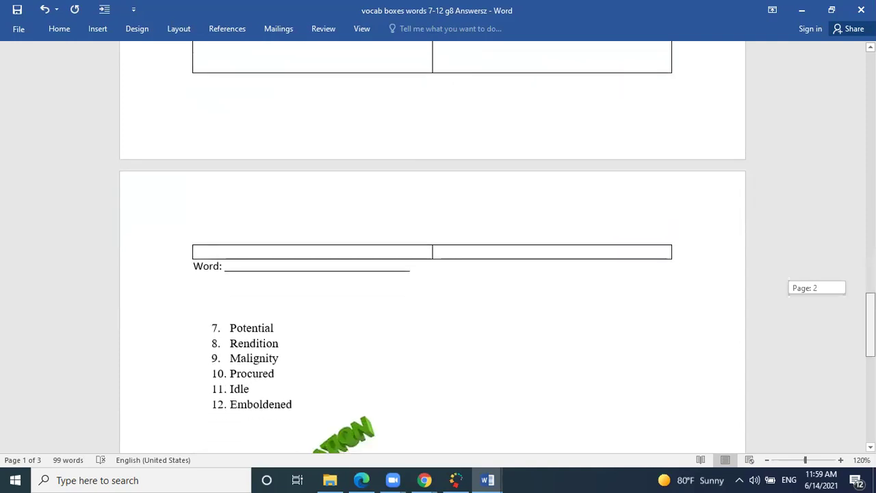
scroll(431, 247, "up", 10)
scroll(432, 247, "up", 5)
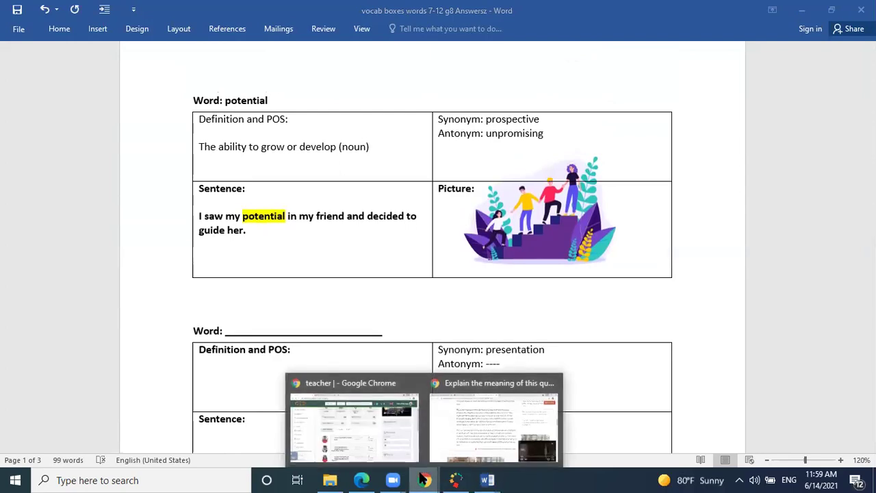
Step: Read rendition's definition on page 15 of the Unit 8 PDF in Edge, then return to Word
left_click(361, 480)
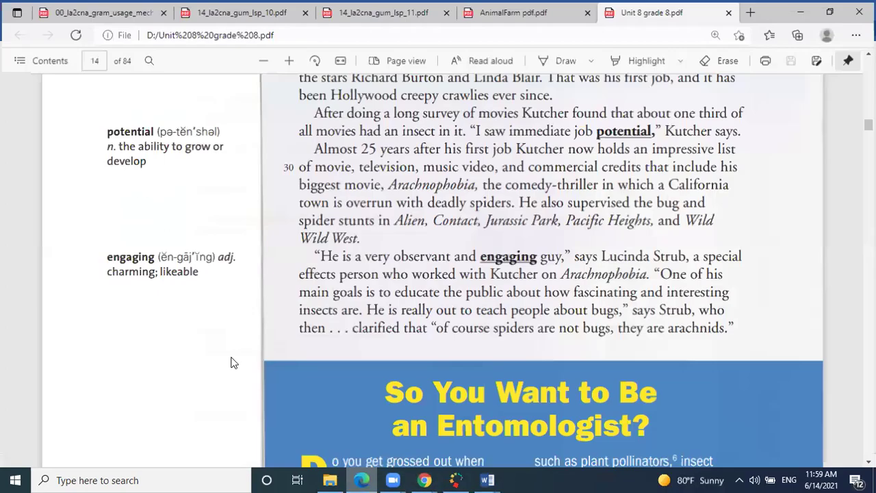
scroll(218, 321, "down", 2)
scroll(218, 327, "down", 6)
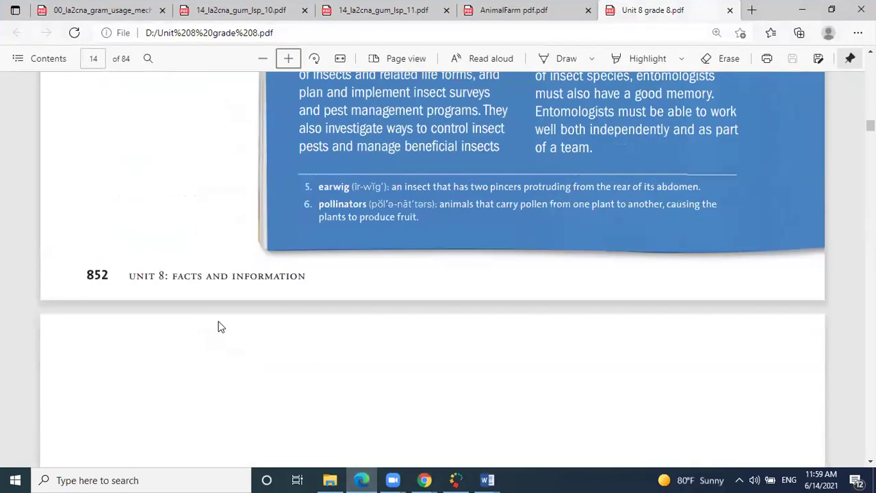
scroll(218, 327, "up", 3)
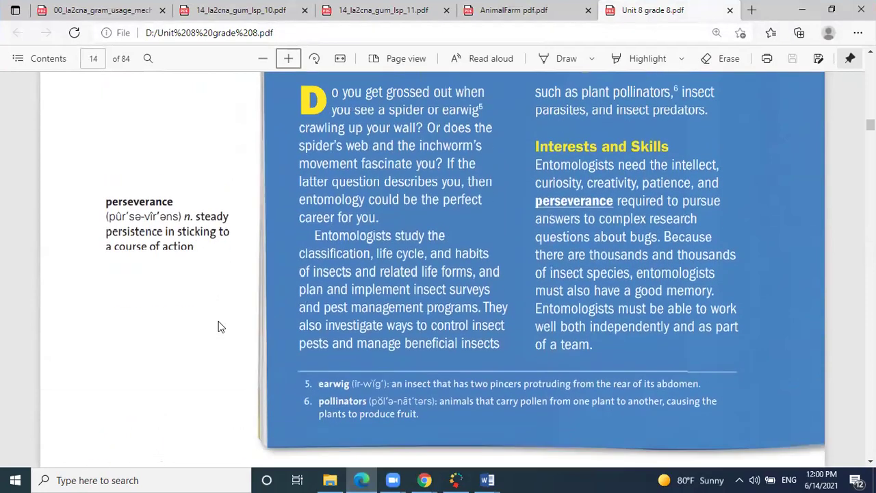
scroll(218, 321, "down", 10)
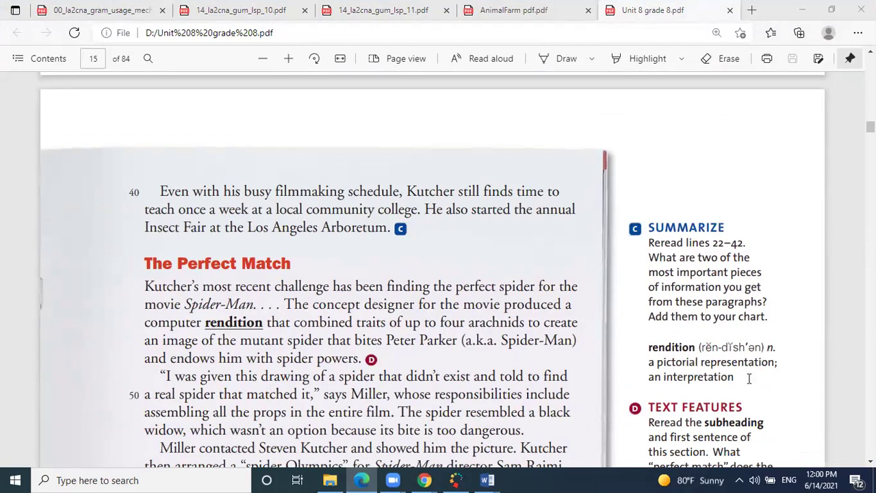
mouse_move(491, 479)
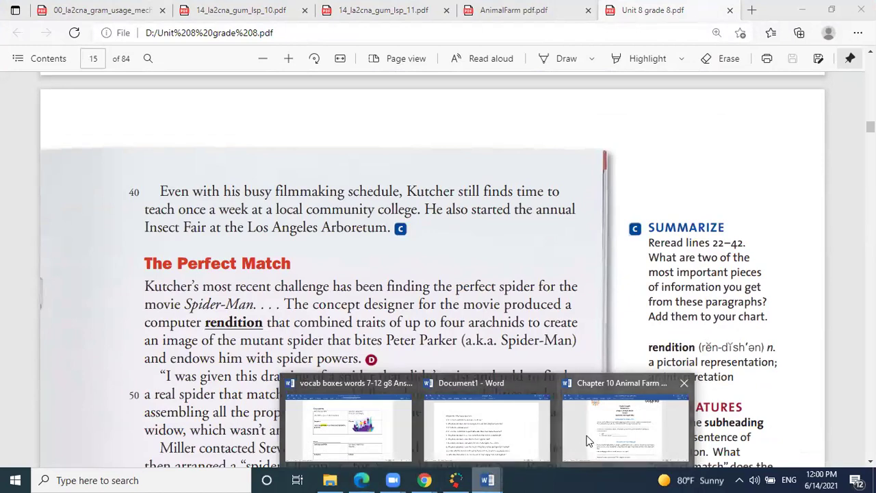
left_click(381, 446)
left_click(297, 386)
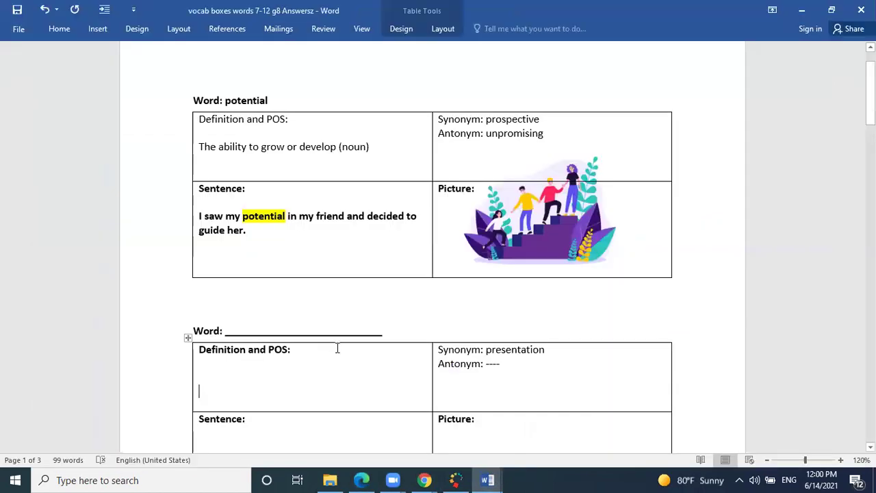
Step: Replace the underscore blank after 'Word:' in the second box with 'rendition'
triple_click(349, 334)
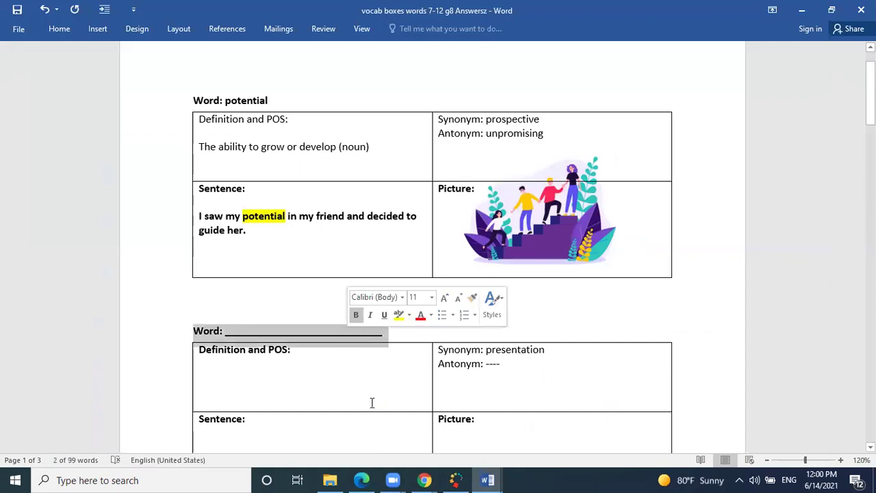
left_click(362, 479)
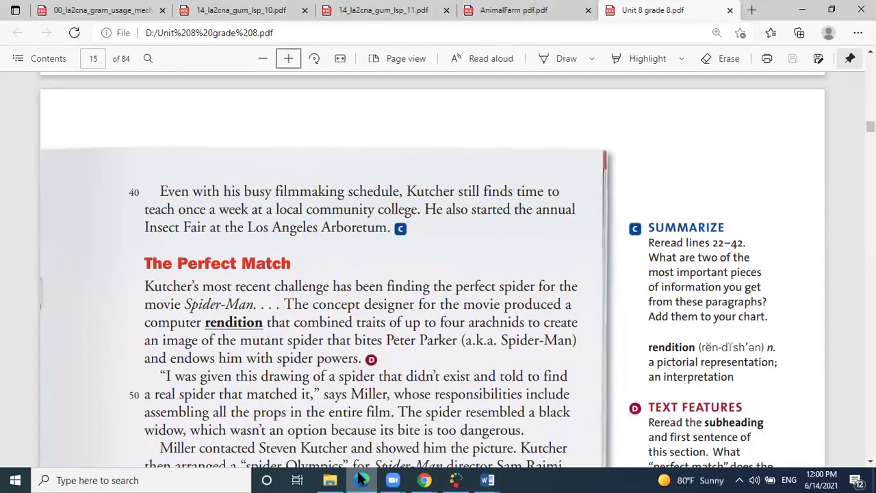
left_click(362, 479)
left_click(369, 333)
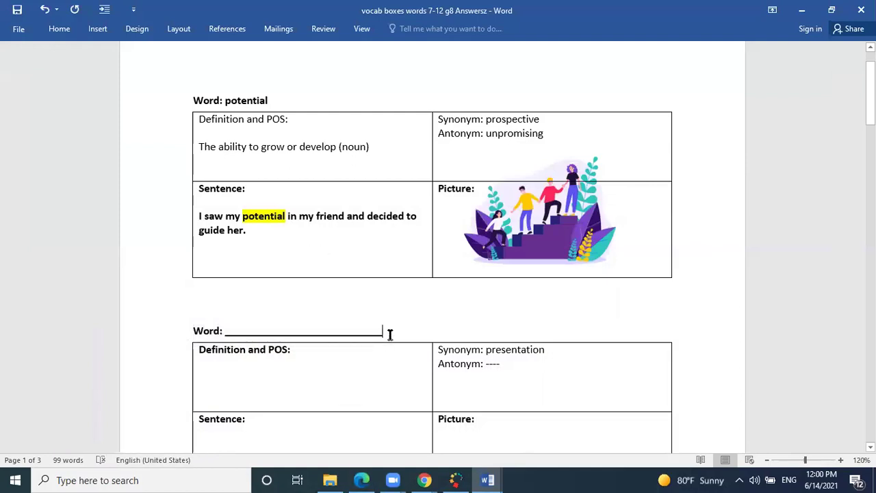
key("BackSpace")
key("BackSpace")
key("BackSpace")
key("BackSpace")
key("BackSpace")
key("BackSpace")
key("BackSpace")
key("BackSpace")
key("BackSpace")
key("BackSpace")
key("BackSpace")
key("BackSpace")
key("BackSpace")
key("BackSpace")
key("BackSpace")
key("BackSpace")
key("BackSpace")
key("BackSpace")
key("BackSpace")
key("BackSpace")
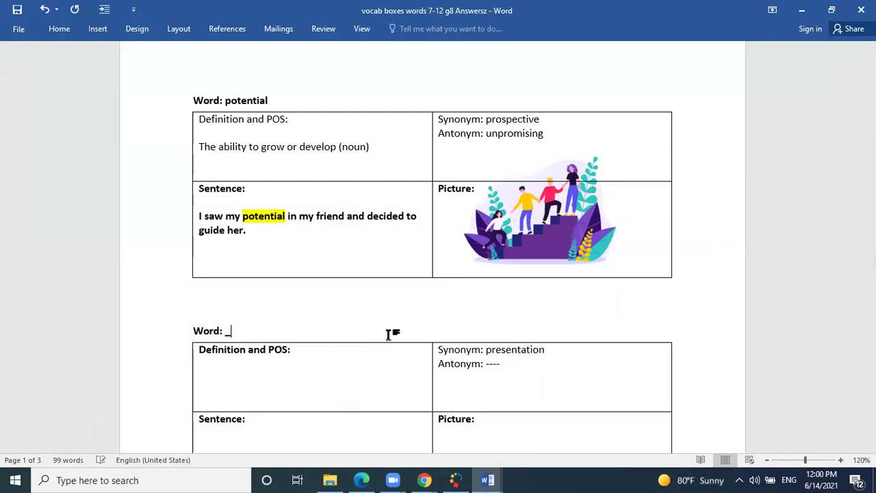
key("BackSpace")
type("renditio")
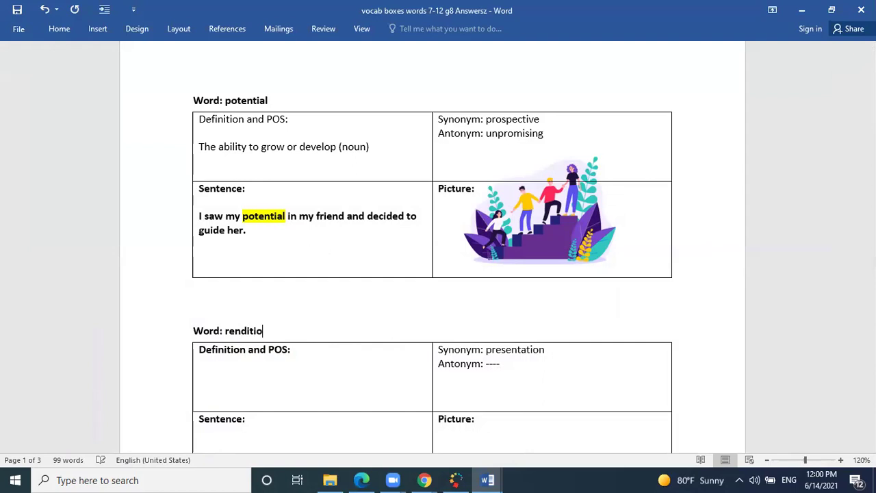
type("n")
Step: Enter 'pictorial representation (noun)' in the rendition box's Definition cell
left_click(342, 388)
type("o")
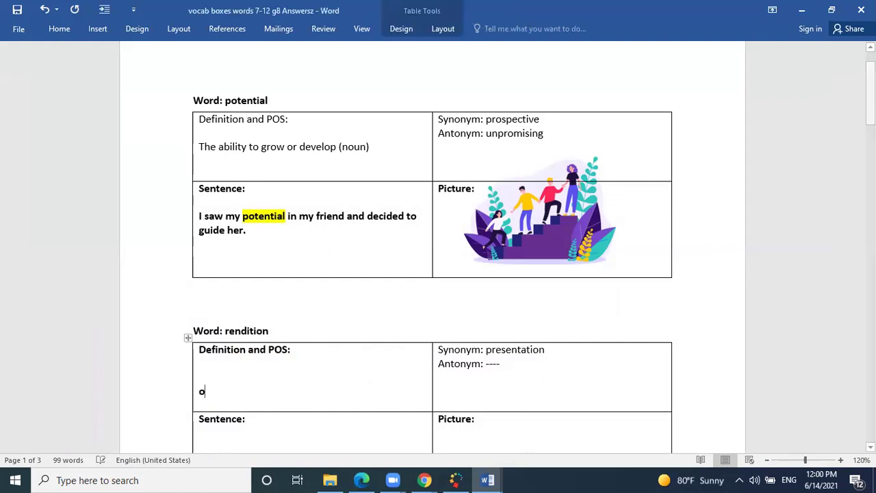
key("BackSpace")
type("pic")
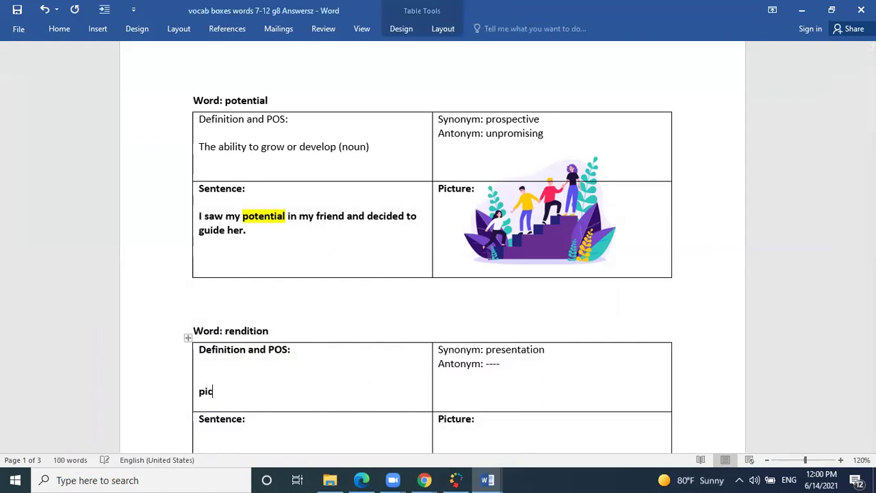
type("torial representation")
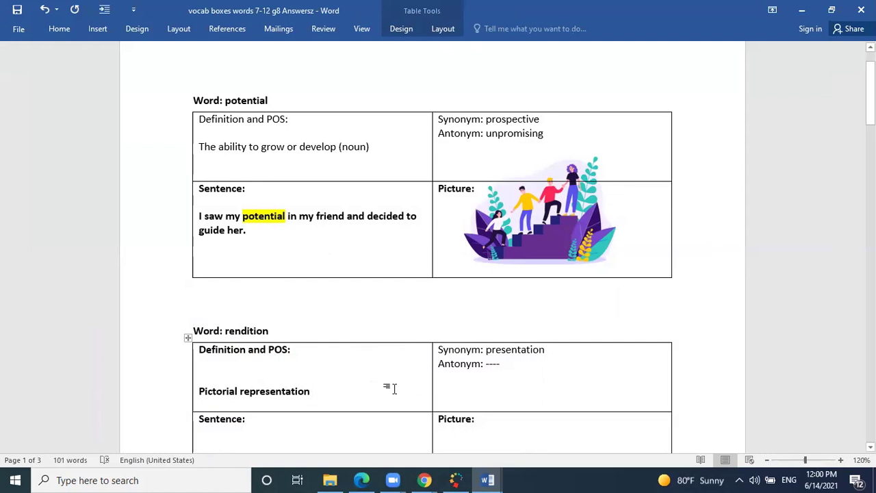
type("(noun)")
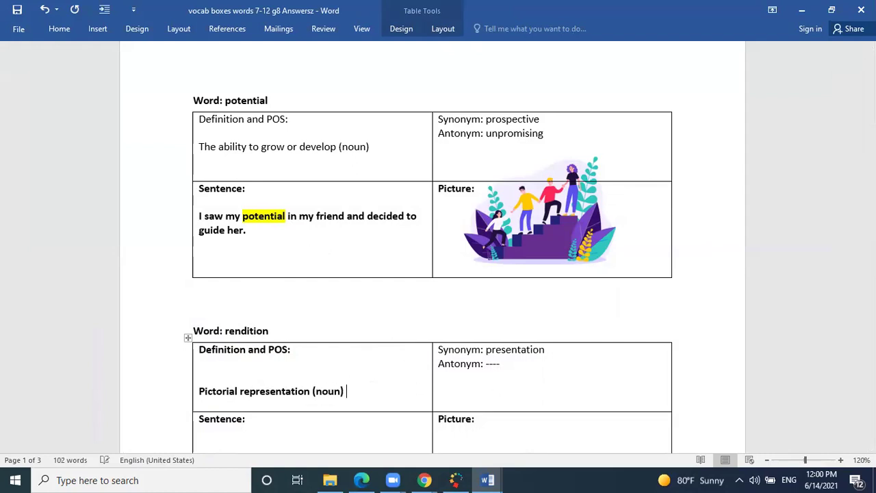
left_click_drag(869, 89, 869, 96)
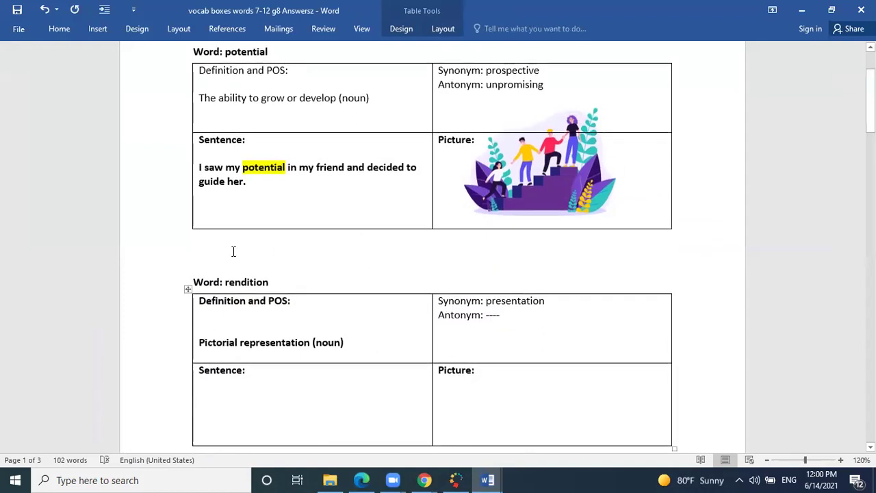
left_click(203, 260)
key("BackSpace")
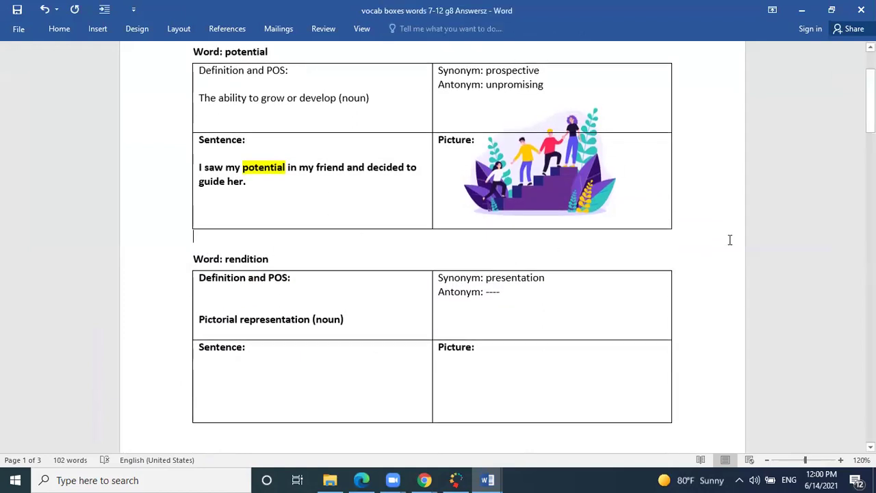
left_click_drag(870, 101, 870, 89)
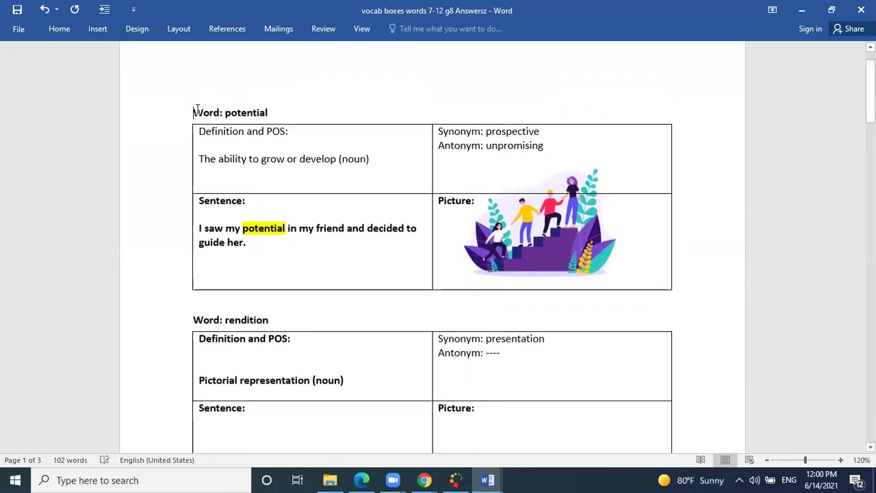
key("Delete")
key("Delete")
key("Delete")
key("Delete")
key("Delete")
key("Delete")
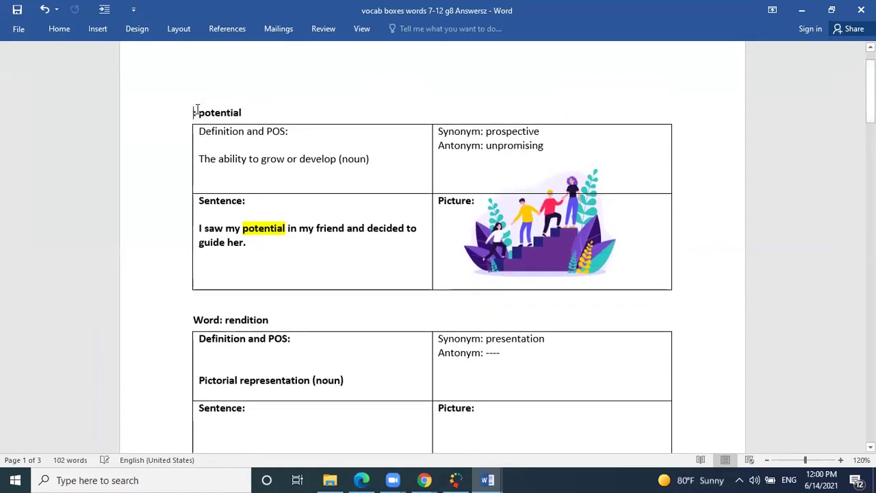
left_click(44, 9)
left_click(195, 113)
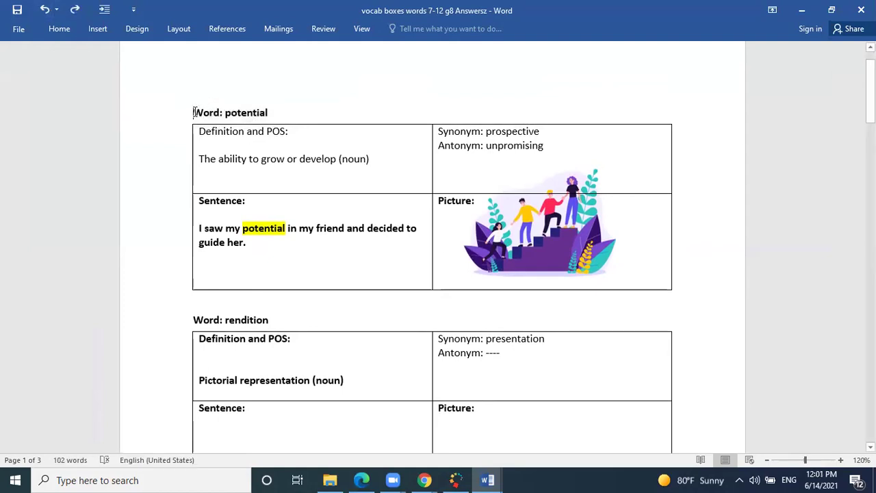
left_click_drag(869, 91, 870, 113)
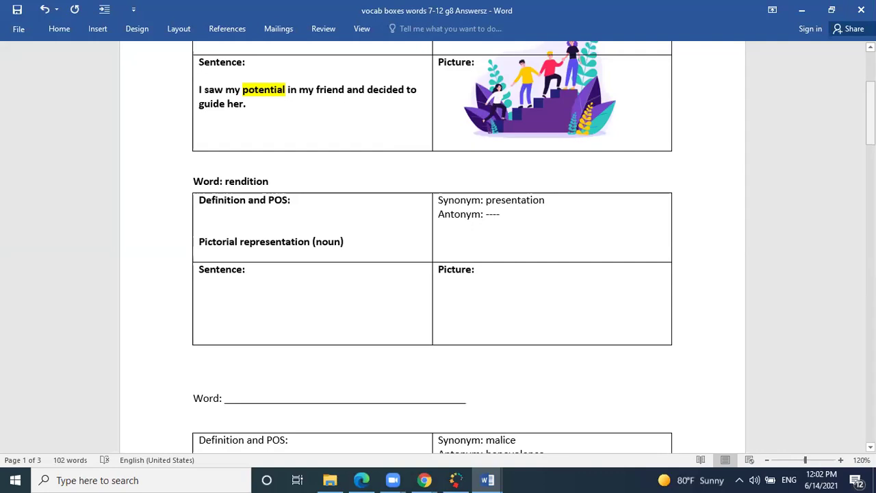
Step: Cut the spider picture out of the image collection
left_click_drag(869, 113, 870, 383)
left_click(767, 460)
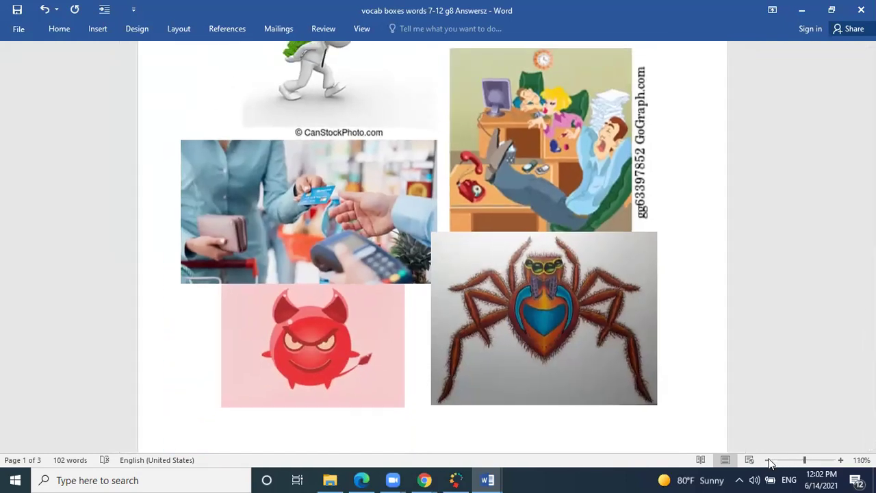
left_click(766, 460)
left_click(767, 460)
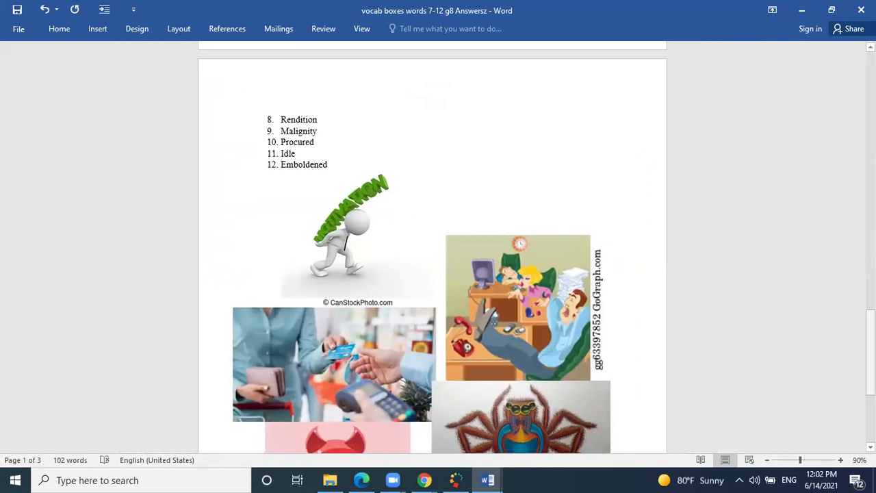
left_click_drag(869, 352, 869, 375)
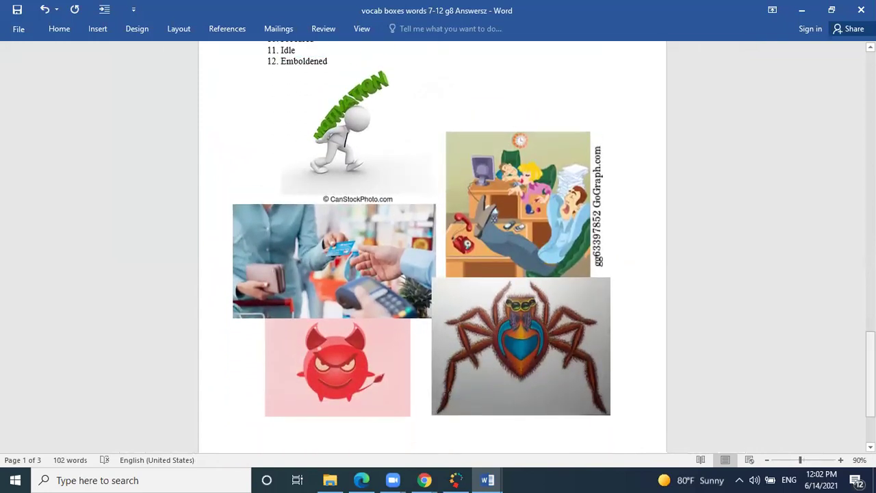
left_click(567, 378)
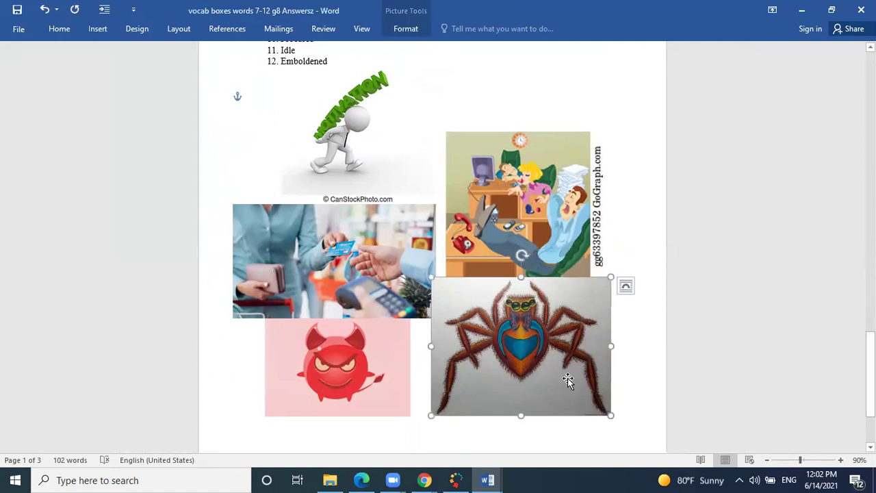
right_click(567, 378)
left_click(595, 144)
Step: Paste the spider picture into the rendition Picture cell and shrink it to fit
left_click_drag(869, 373, 869, 190)
scroll(737, 201, "up", 5)
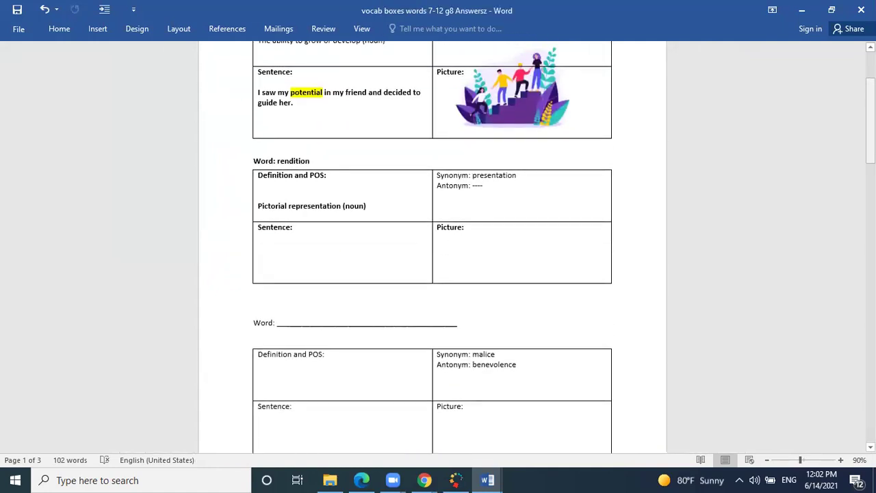
left_click(841, 460)
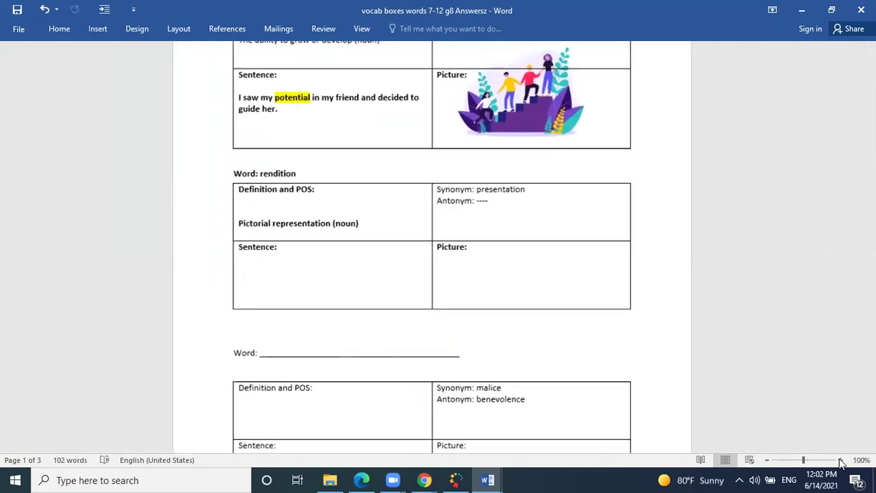
left_click(841, 459)
left_click(610, 323)
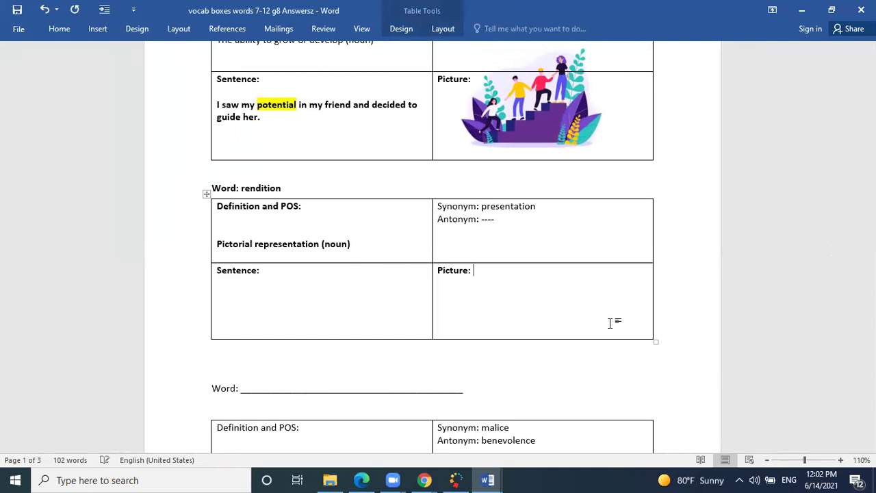
key("ctrl+v")
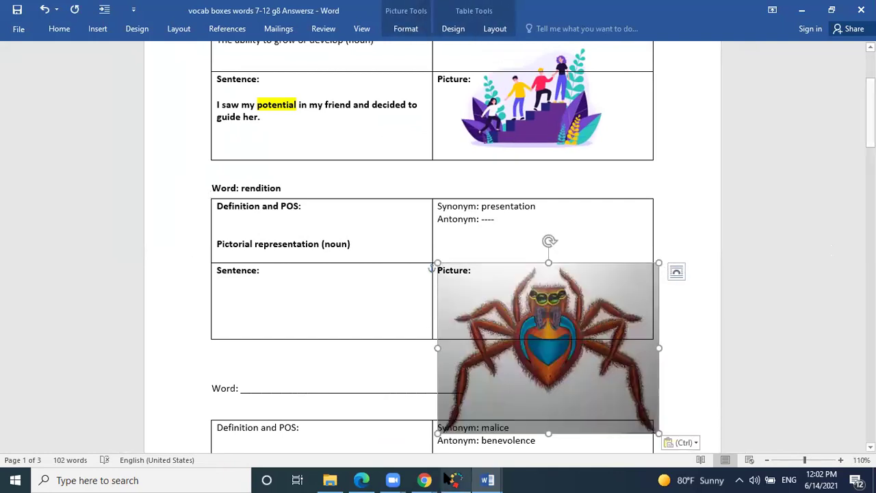
left_click_drag(437, 348, 502, 269)
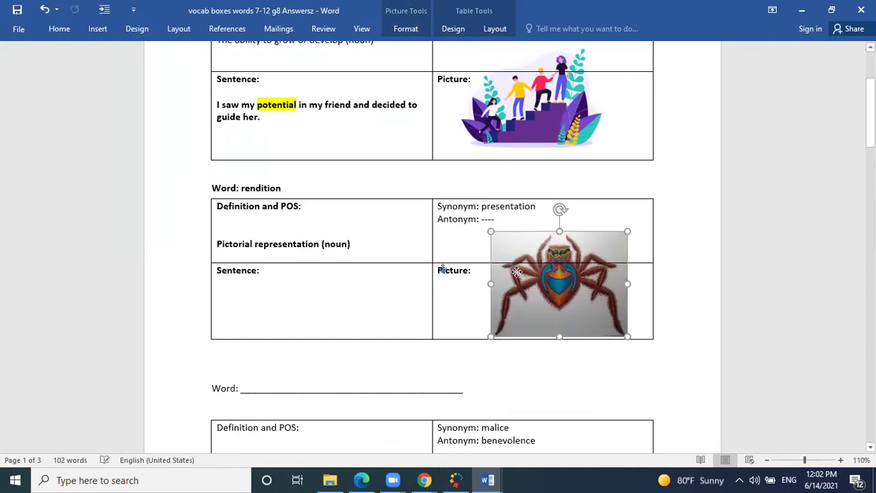
left_click(332, 286)
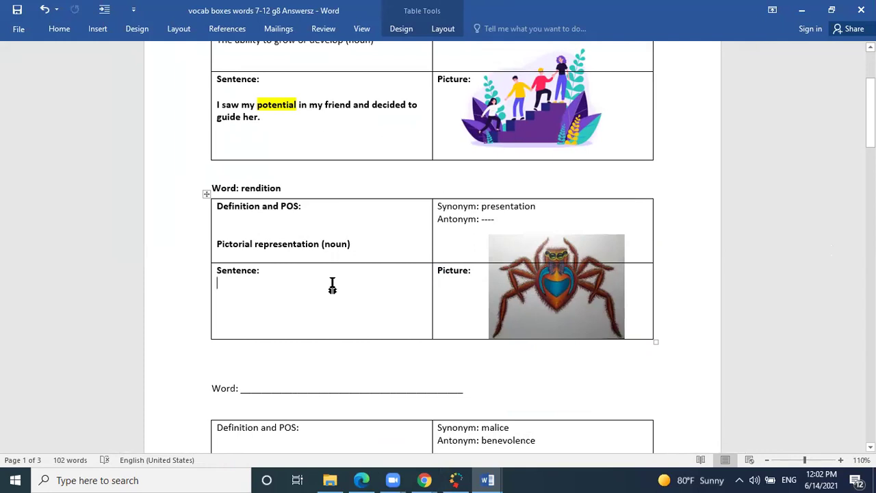
Step: Type 'The teacher showed us a rendition to help us visualize the events of the story.' in the Sentence cell
key("Return")
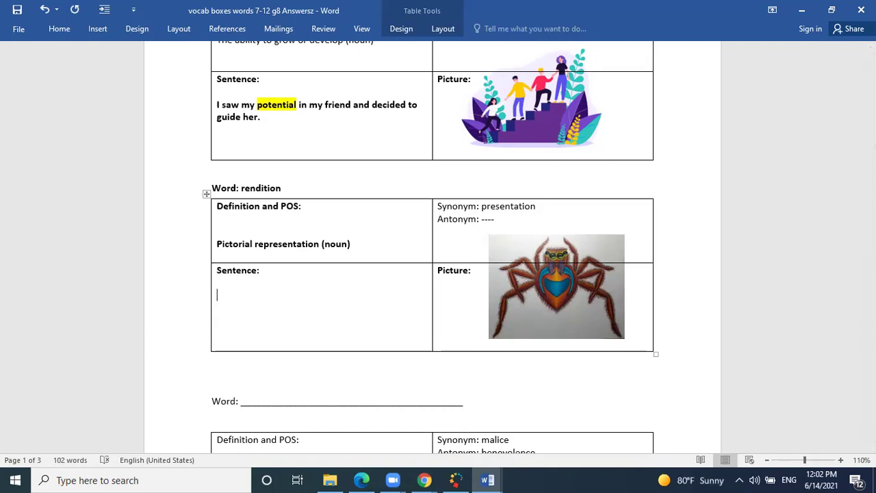
type("The teacher showed ")
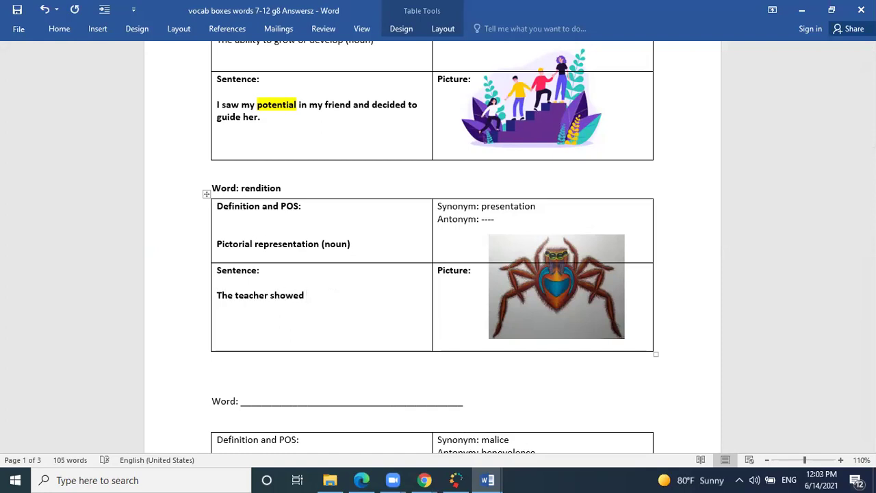
type("us a rendition to help us vois")
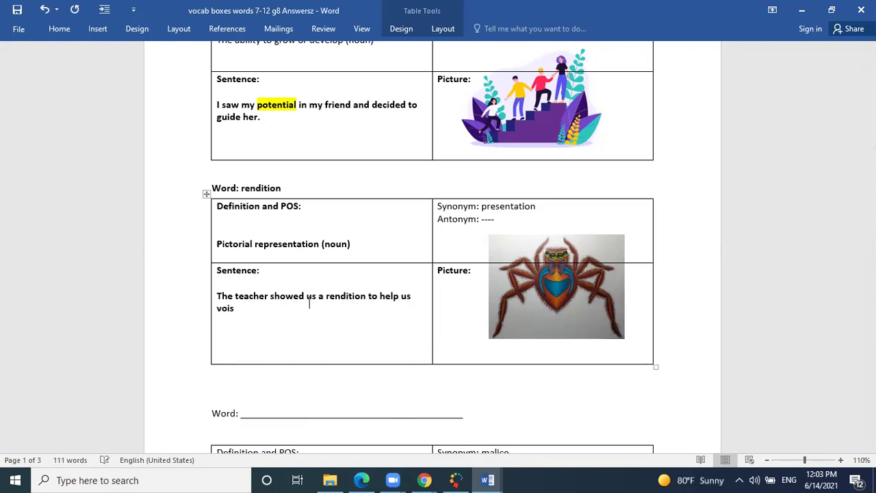
type("ua")
key("BackSpace")
key("BackSpace")
key("BackSpace")
key("BackSpace")
key("BackSpace")
type("isualize the event")
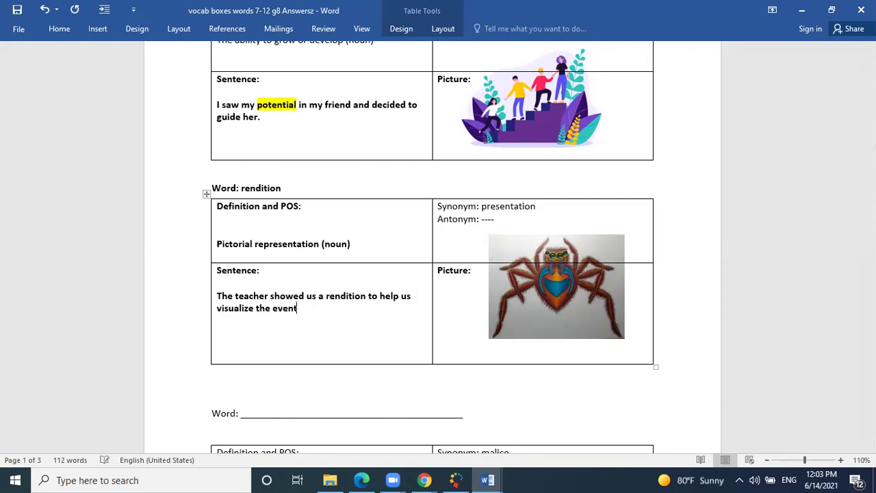
type("s of the story.")
Step: Highlight 'rendition' in the sentence yellow and nudge the spider picture within its cell
double_click(337, 297)
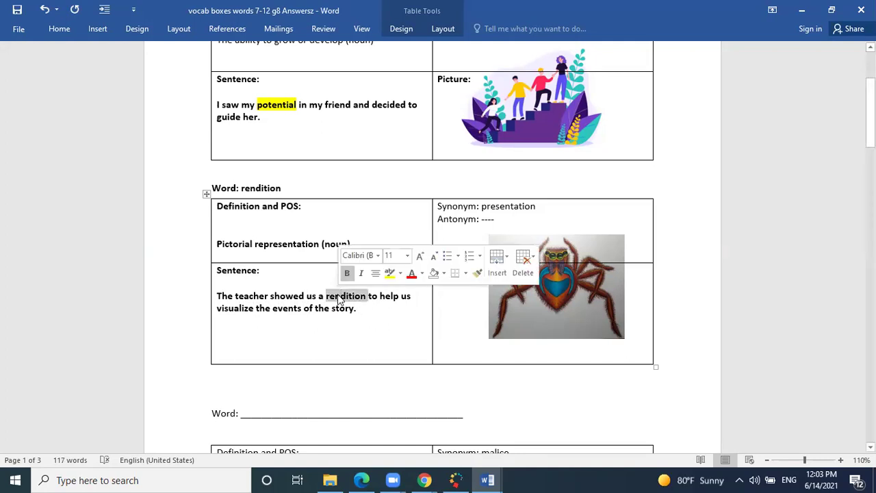
left_click(389, 272)
left_click(390, 319)
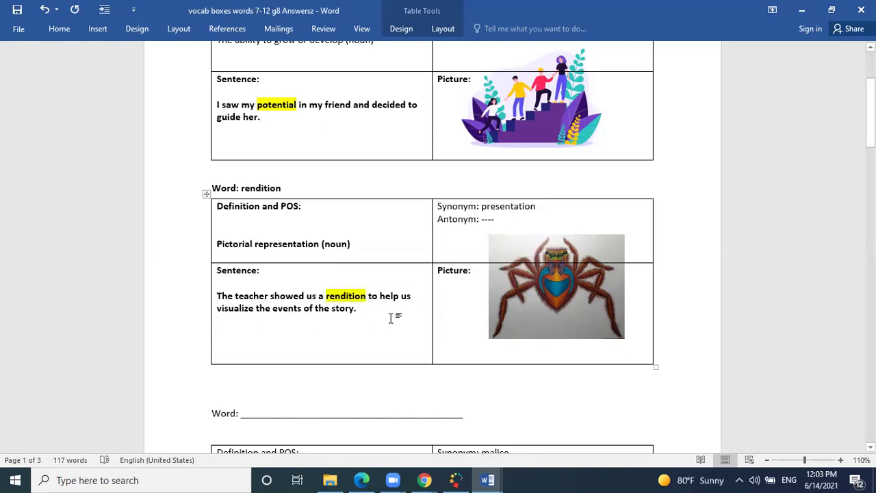
left_click_drag(518, 303, 511, 323)
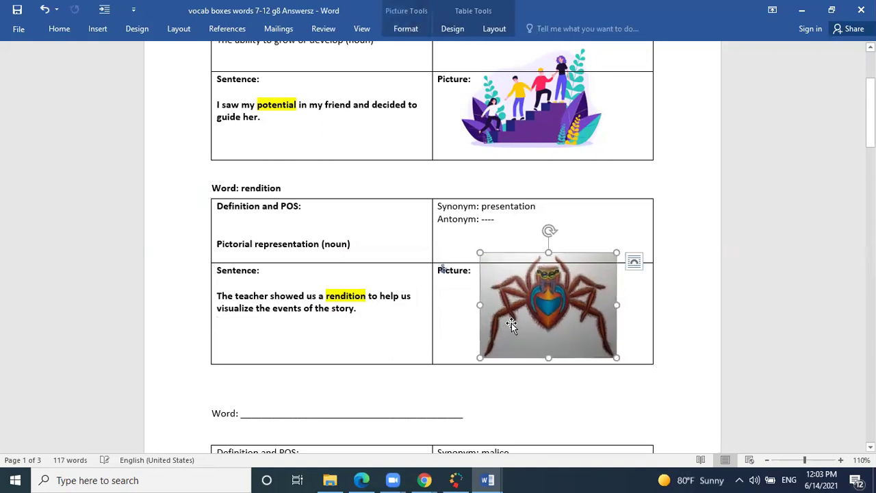
Step: Remove the third box's underline blank and blank line, then type 'malignity' after 'Word:'
left_click(611, 399)
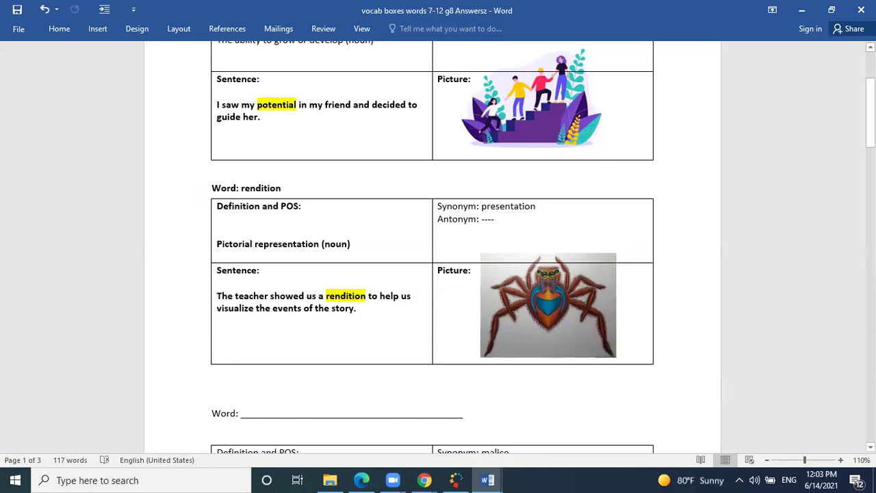
left_click_drag(870, 113, 869, 346)
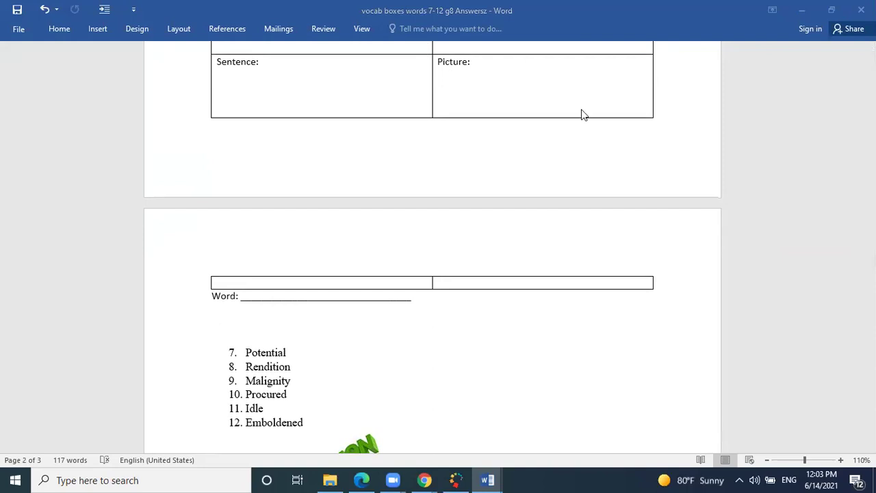
scroll(849, 143, "up", 1)
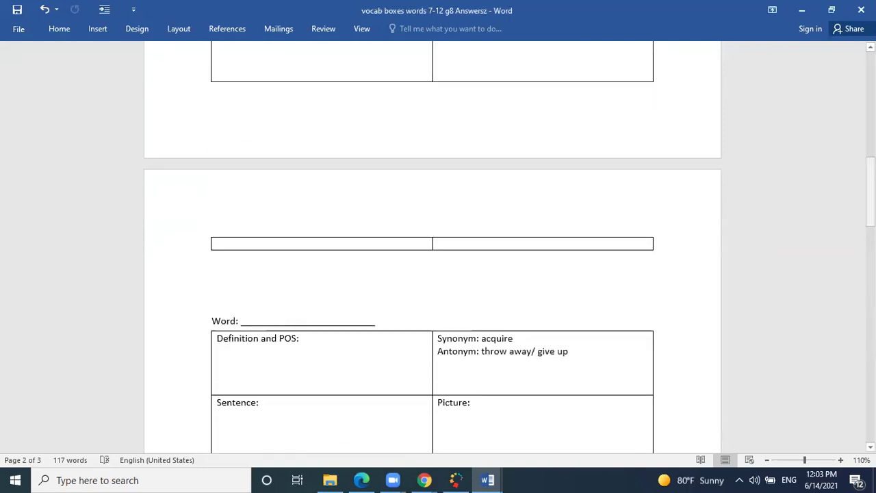
left_click_drag(870, 179, 871, 157)
left_click(475, 127)
key("BackSpace")
key("BackSpace")
key("BackSpace")
key("BackSpace")
key("BackSpace")
key("BackSpace")
key("BackSpace")
key("BackSpace")
key("BackSpace")
key("BackSpace")
key("BackSpace")
key("BackSpace")
key("BackSpace")
key("BackSpace")
key("BackSpace")
key("BackSpace")
key("BackSpace")
key("BackSpace")
key("BackSpace")
key("BackSpace")
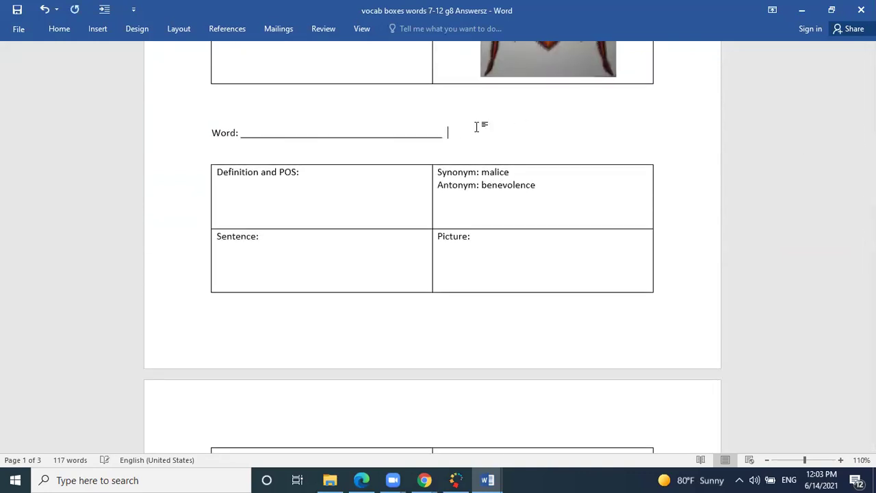
key("BackSpace")
key("BackSpace")
key("BackSpace")
key("BackSpace")
key("BackSpace")
key("BackSpace")
key("BackSpace")
key("BackSpace")
key("BackSpace")
key("BackSpace")
key("BackSpace")
key("BackSpace")
key("BackSpace")
key("BackSpace")
key("BackSpace")
key("BackSpace")
key("BackSpace")
key("BackSpace")
key("BackSpace")
key("BackSpace")
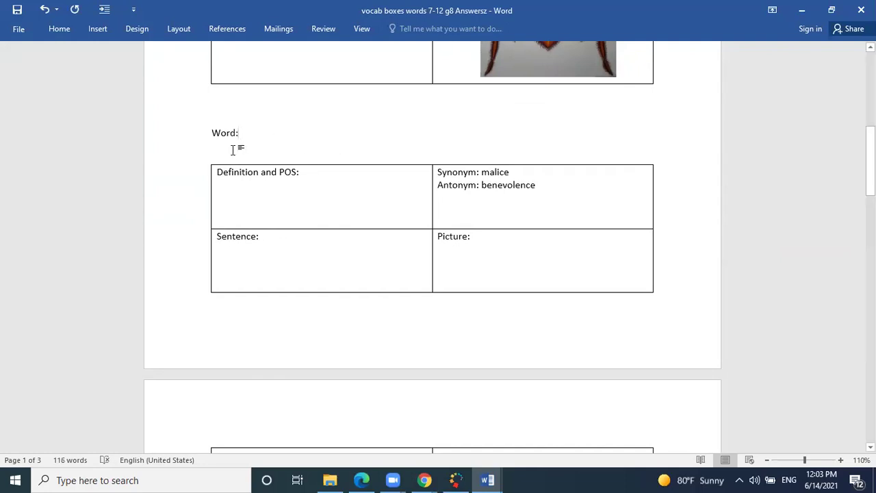
left_click(215, 113)
key("Delete")
left_click(232, 122)
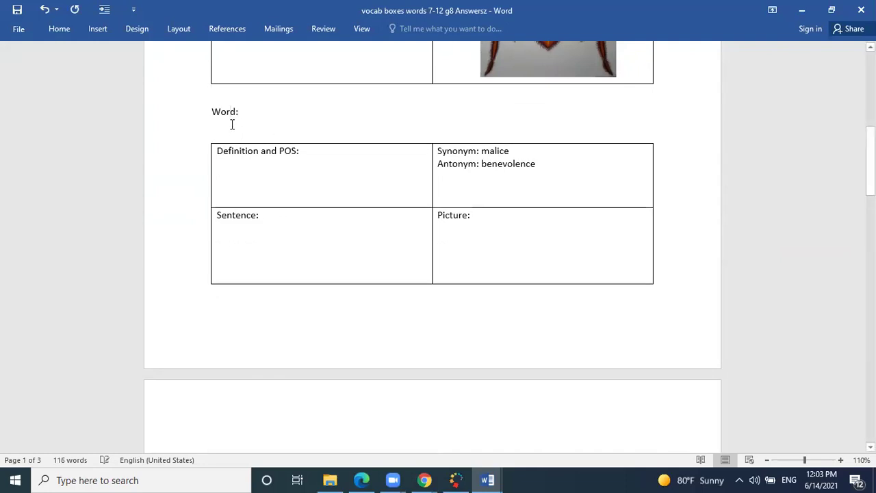
type("malignity")
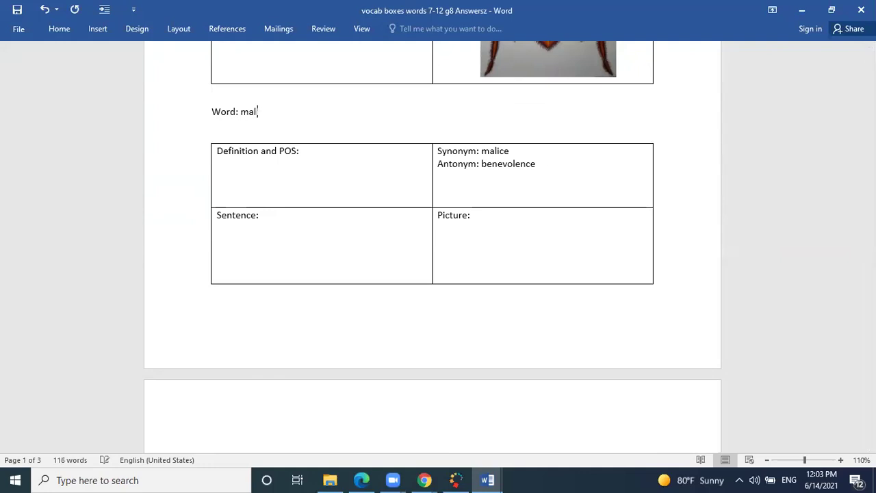
left_click(259, 177)
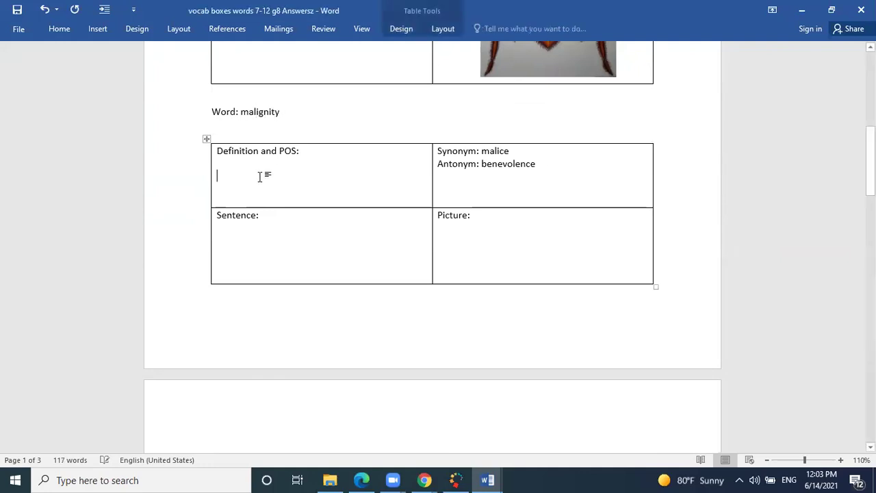
Step: Type 'Evil in nature (noun)' as the malignity definition and append '(kindness)' after benevolence
type("Evil i")
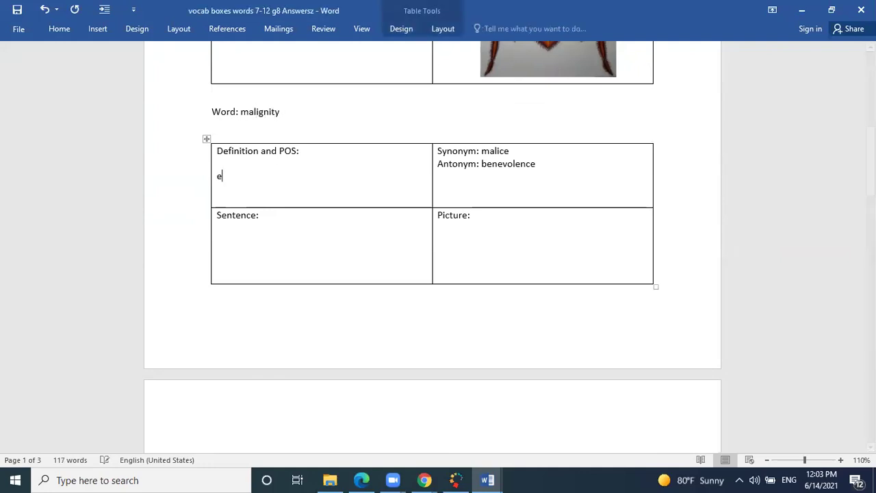
type("n nature (")
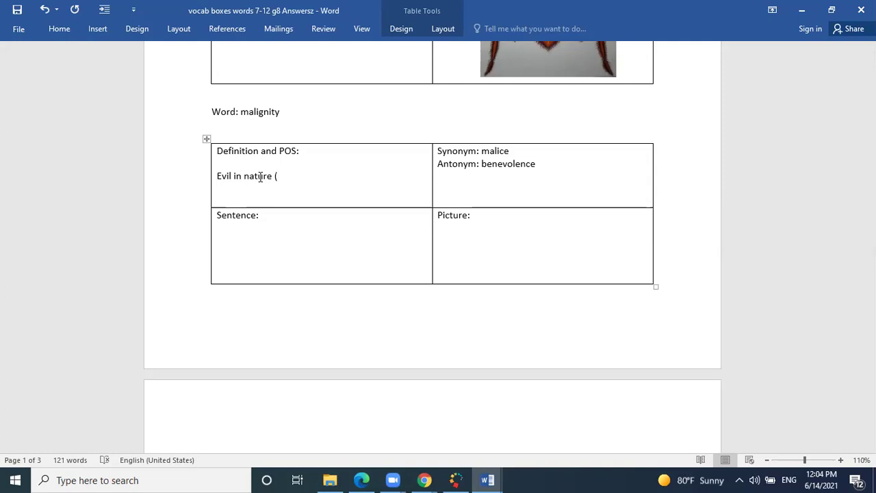
type("noun)")
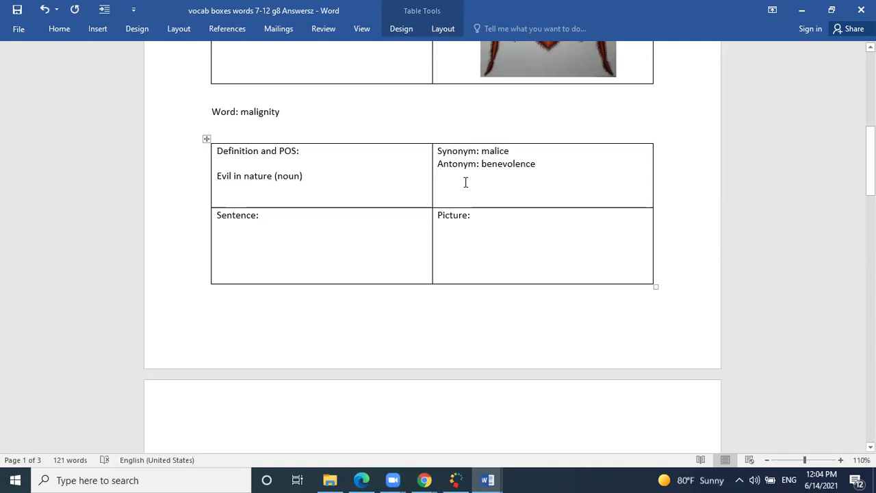
left_click(558, 163)
type("(kindness")
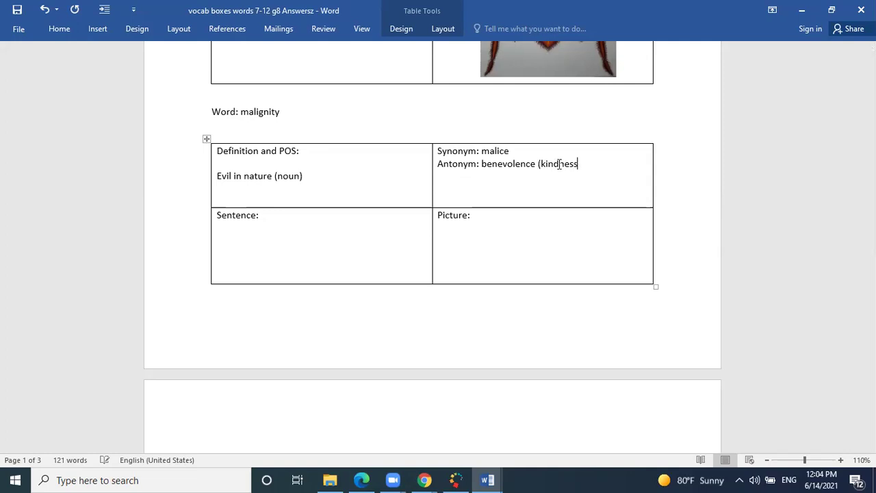
type(")")
left_click(225, 132)
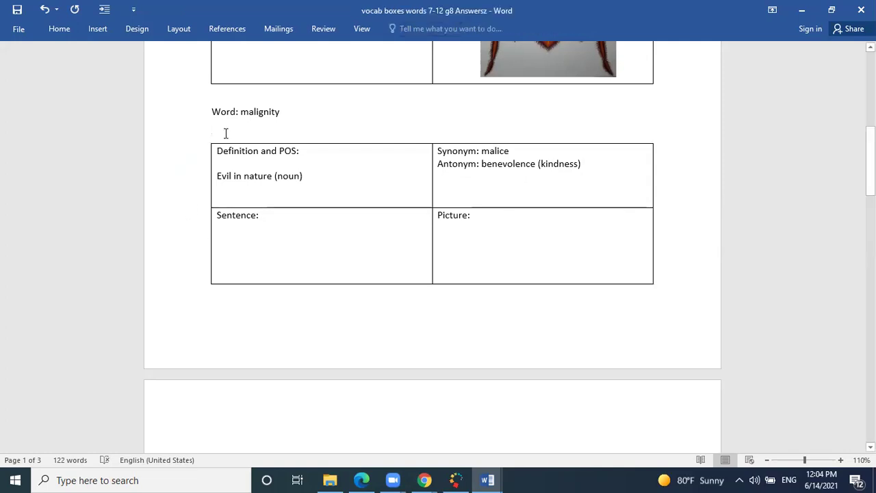
Step: Cut the red devil picture from page 3 and return to the malignity Picture cell
left_click_drag(869, 161, 870, 375)
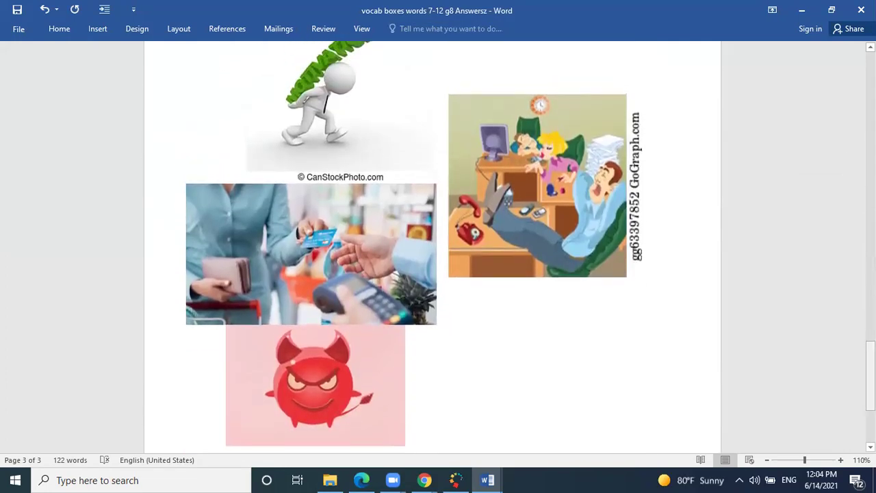
left_click_drag(870, 375, 869, 369)
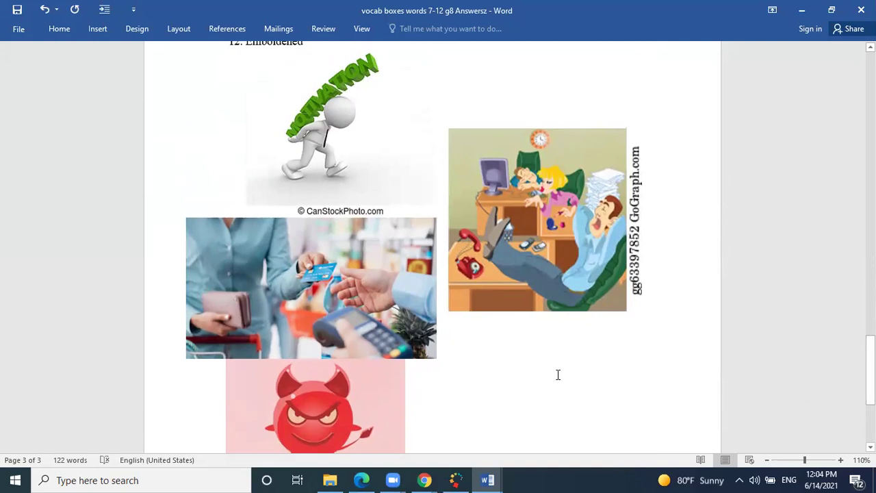
left_click(385, 426)
right_click(384, 426)
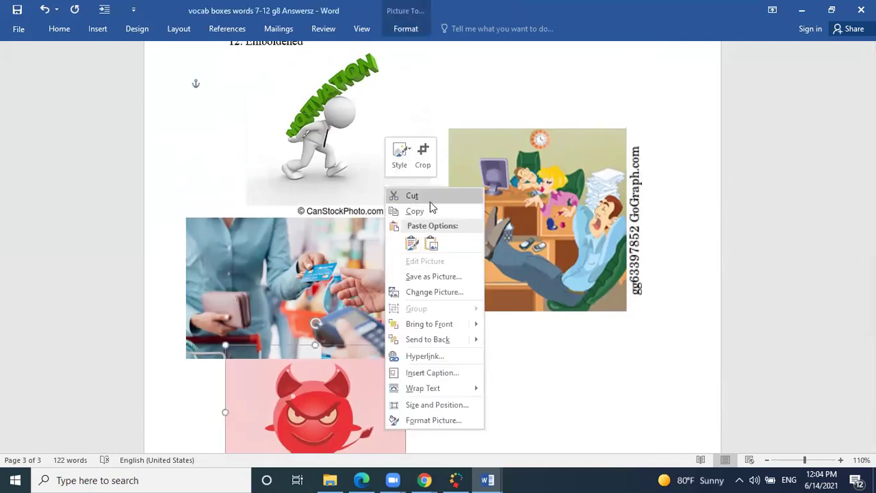
left_click(430, 196)
scroll(430, 246, "up", 10)
left_click_drag(870, 233, 870, 163)
left_click(501, 230)
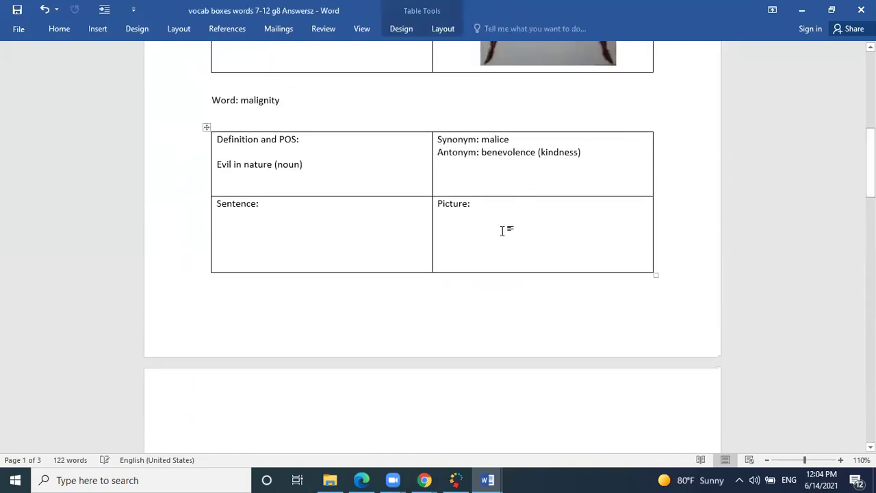
Step: Paste the red devil picture into the malignity Picture cell and shrink it to fit
key("ctrl+v")
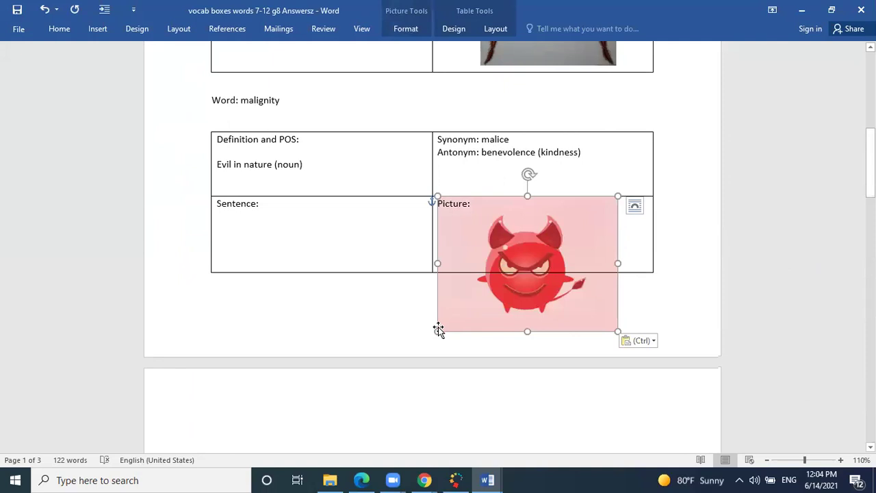
left_click_drag(438, 329, 507, 231)
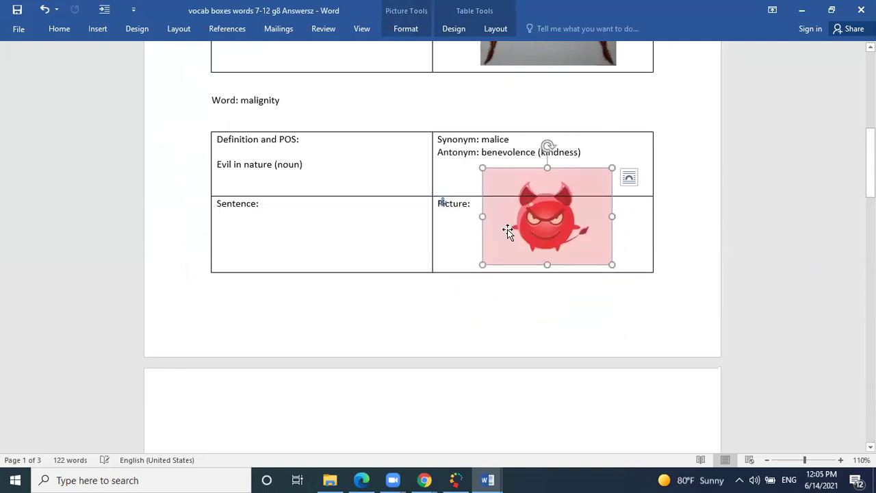
left_click(348, 247)
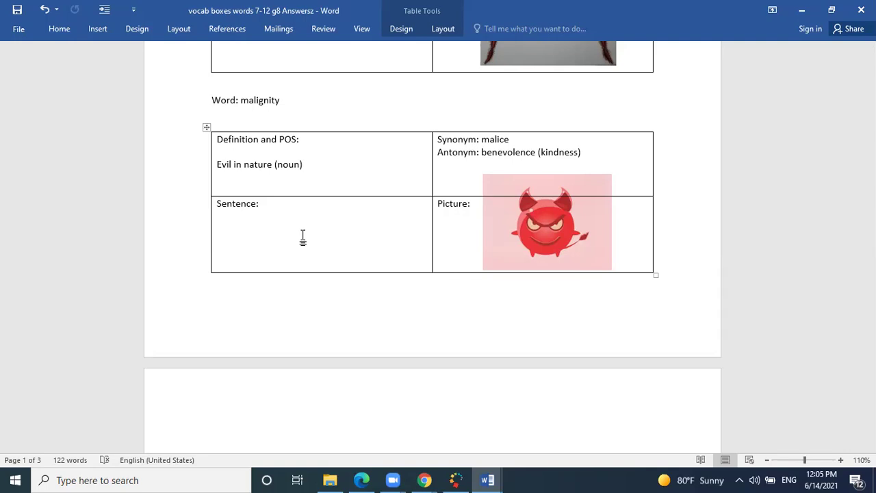
Step: Type 'The malignity of my boss showed when he added harsh tasks upon his workers.' in the Sentence cell
type("The malignity of")
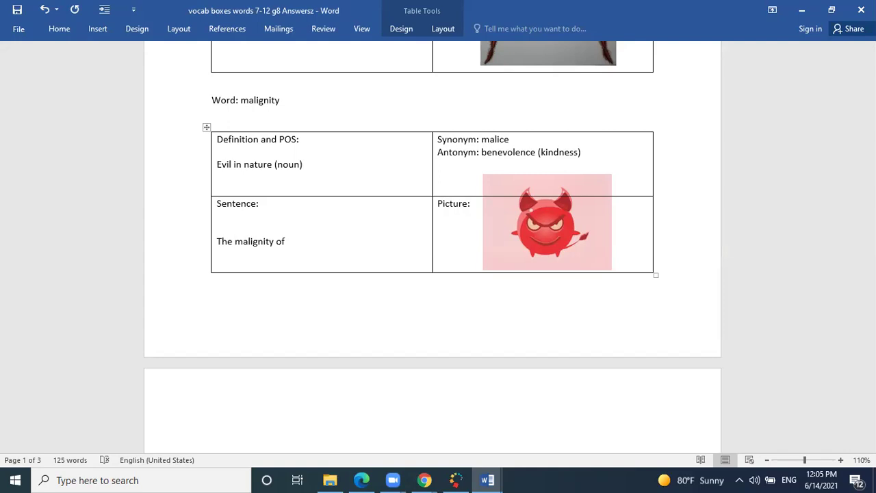
type("my boss showed when he ")
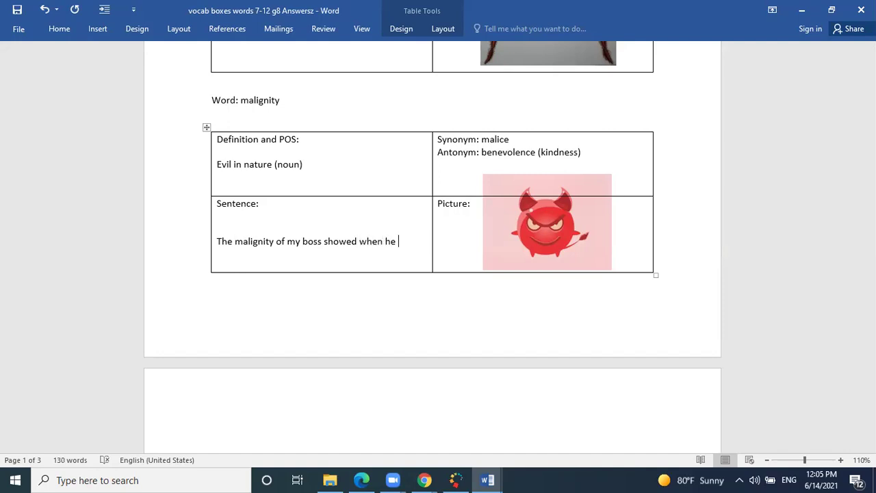
type("ac")
key("BackSpace")
type("ded")
key("BackSpace")
key("BackSpace")
type("ded harsh task")
key("BackSpace")
type("sks")
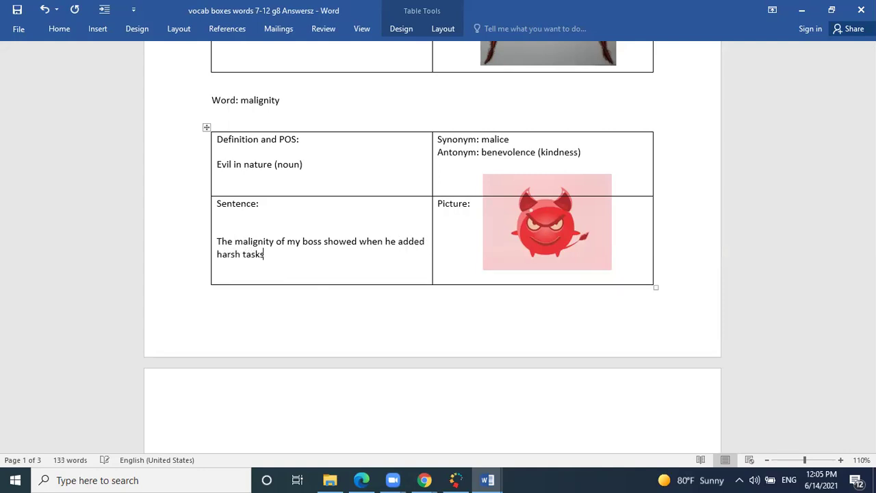
type(" upon his workers.")
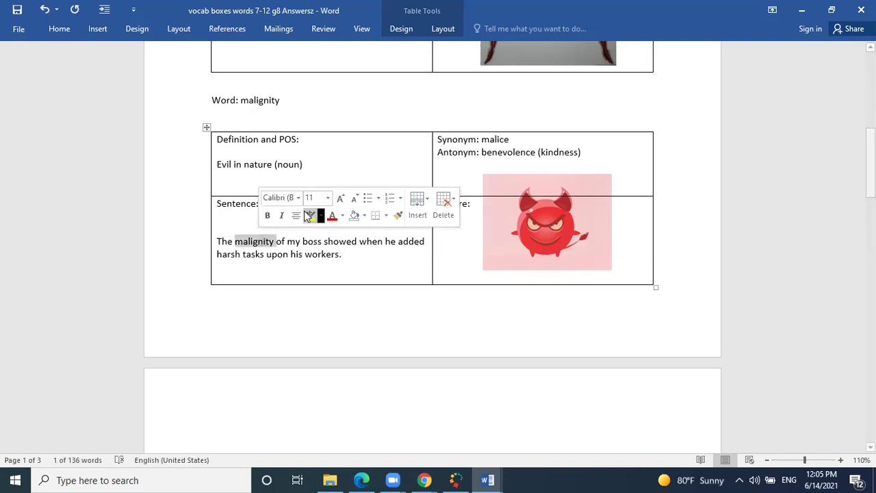
Step: Highlight 'malignity' yellow and nudge the devil picture down-left in its cell
left_click(310, 215)
left_click(306, 254)
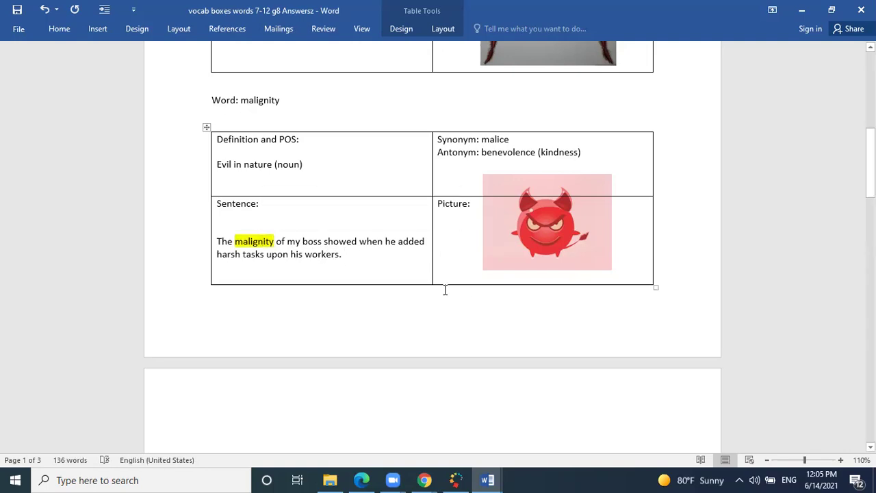
left_click_drag(579, 238, 575, 251)
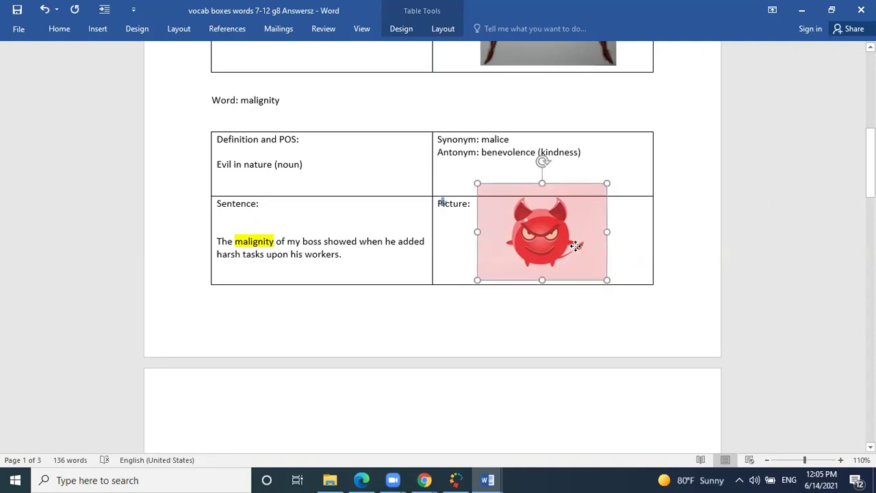
Step: Deselect the devil picture and bring the page 2 box with synonym acquire into view
key("Escape")
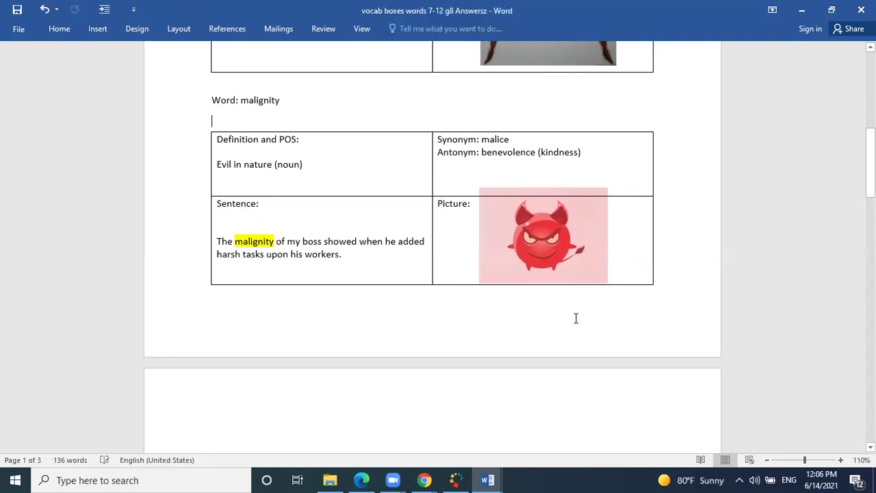
left_click_drag(869, 165, 512, 50)
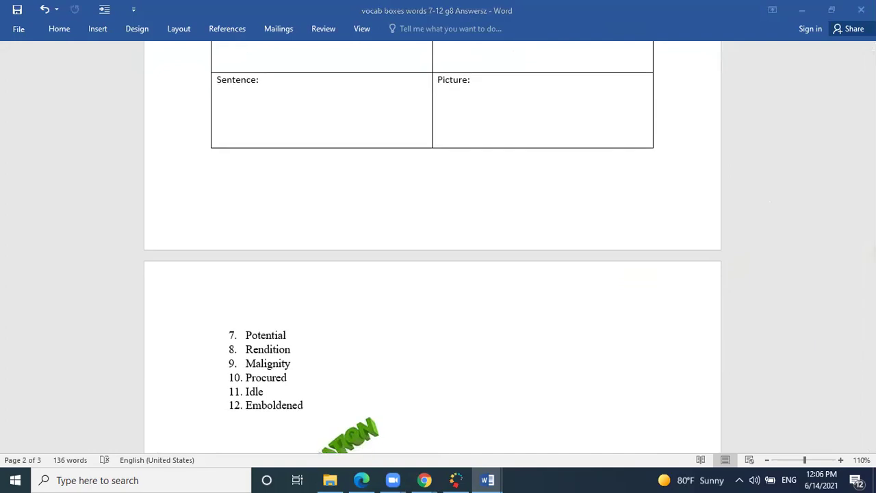
scroll(432, 246, "up", 10)
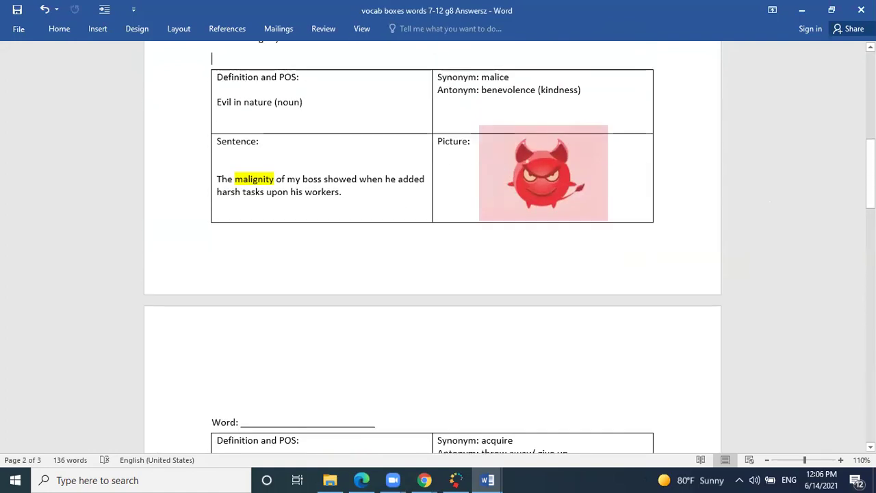
scroll(432, 247, "down", 4)
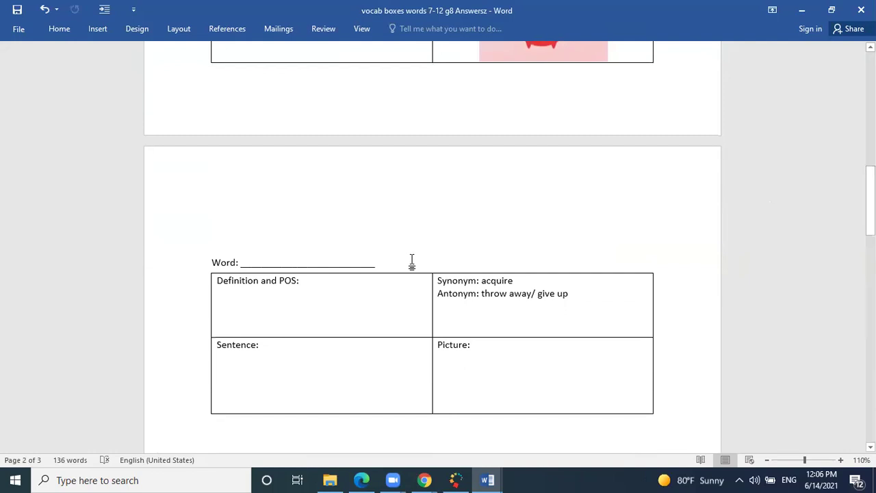
Step: Replace the blank after Word: with 'procured'
left_click(412, 261)
key("BackSpace")
key("BackSpace")
key("BackSpace")
key("BackSpace")
key("BackSpace")
key("BackSpace")
key("BackSpace")
key("BackSpace")
key("BackSpace")
key("BackSpace")
key("BackSpace")
key("BackSpace")
key("BackSpace")
key("BackSpace")
key("BackSpace")
key("BackSpace")
key("BackSpace")
key("BackSpace")
key("BackSpace")
key("BackSpace")
key("BackSpace")
key("BackSpace")
key("BackSpace")
key("BackSpace")
key("BackSpace")
key("BackSpace")
key("BackSpace")
key("BackSpace")
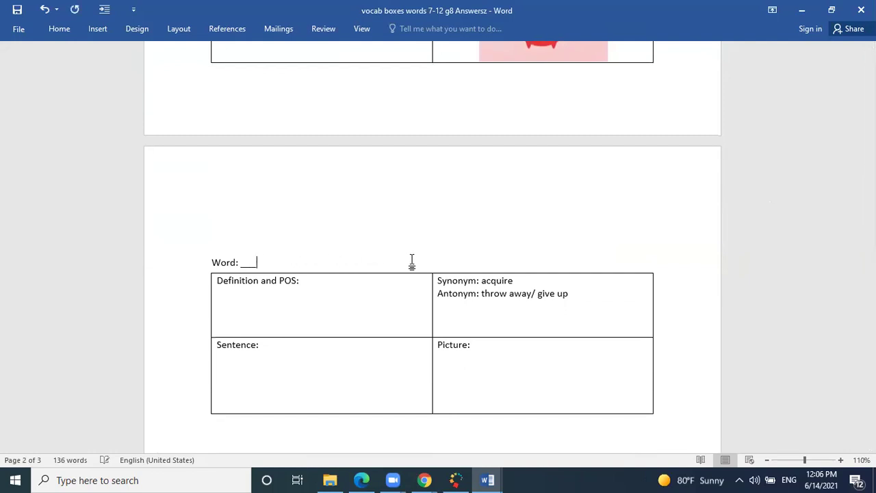
type("procured")
Step: Fill the Definition cell with 'To obtain something (verb)'
left_click(303, 317)
key("BackSpace")
type("To b")
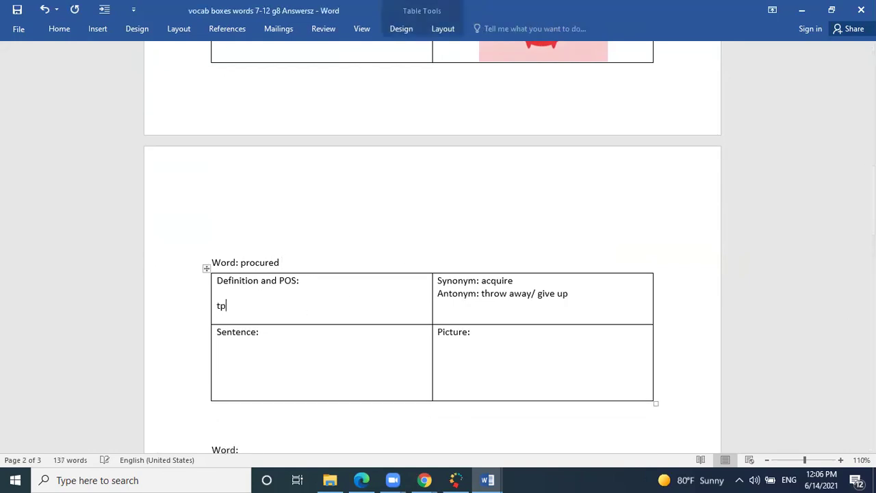
key("BackSpace")
key("BackSpace")
key("BackSpace")
type("o obtain something ")
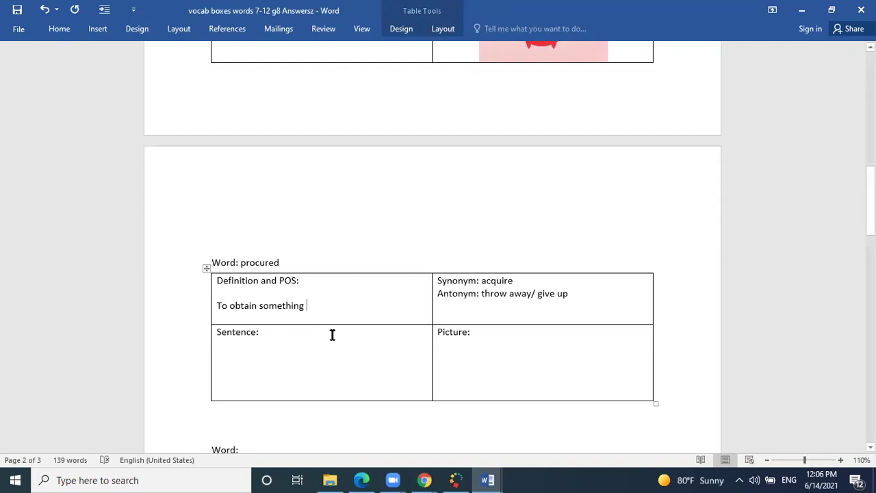
type("(")
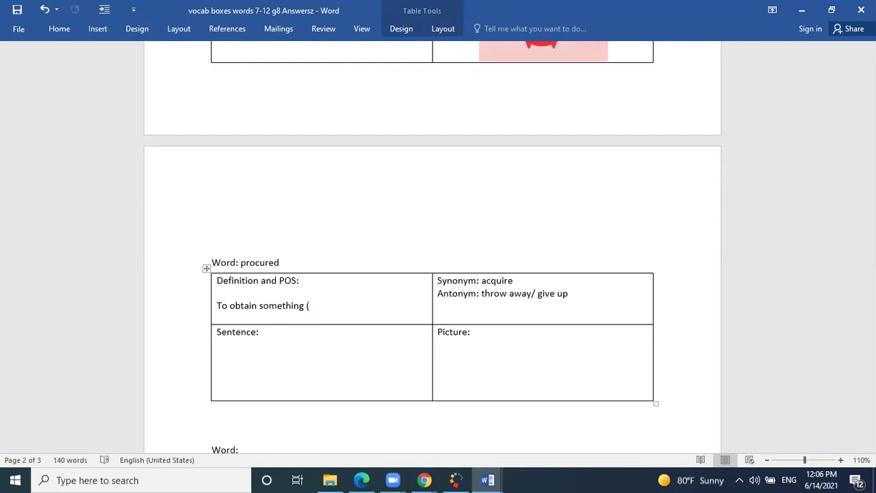
type("verb)")
Step: Cut the credit-card payment picture from page 3 and paste it into procured's Picture cell
left_click_drag(870, 195, 870, 361)
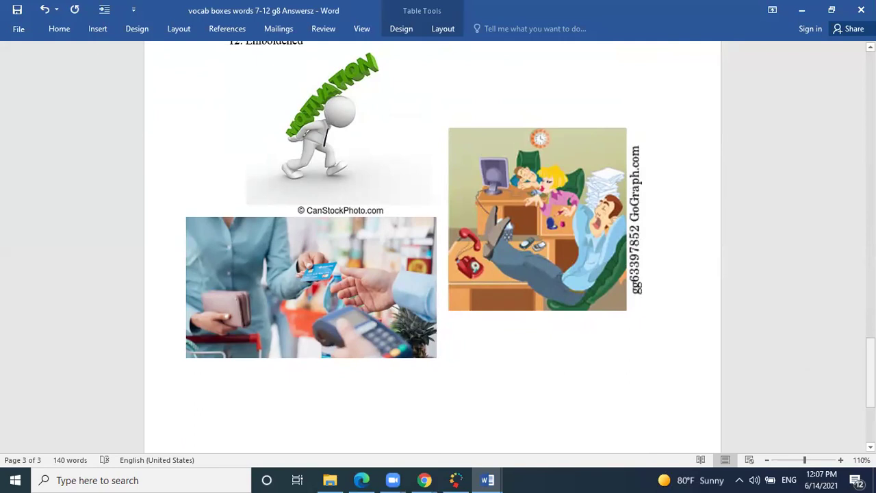
left_click(299, 316)
right_click(298, 316)
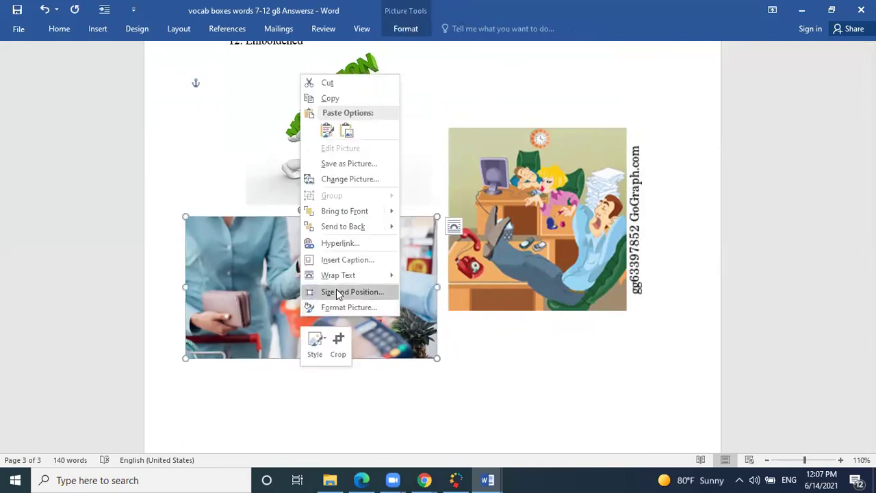
left_click(348, 88)
left_click_drag(869, 373, 869, 210)
left_click(560, 294)
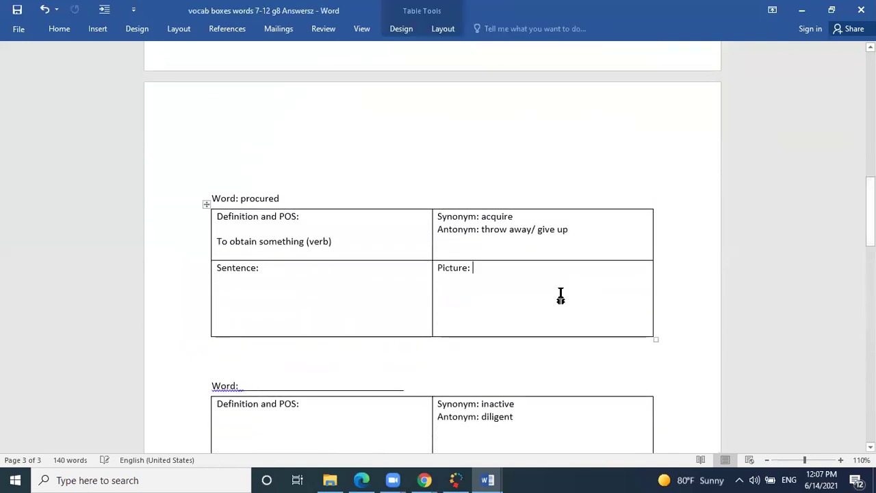
key("ctrl+v")
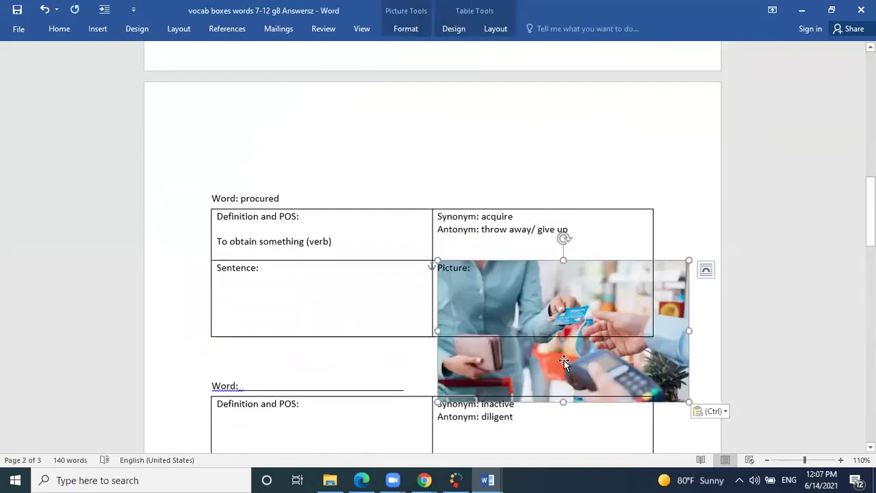
Step: Shrink the pasted credit-card picture and position it to fit within the Picture cell
left_click_drag(438, 402, 494, 289)
left_click_drag(471, 348, 478, 344)
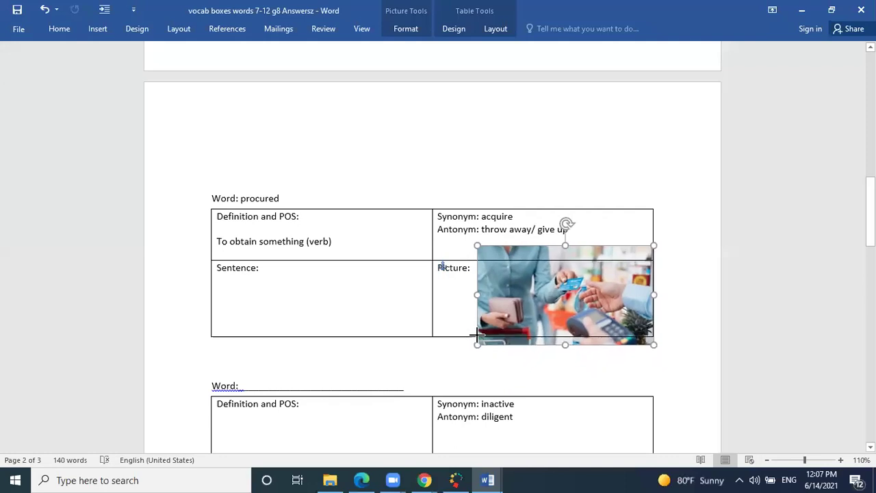
left_click_drag(510, 313, 501, 307)
left_click(338, 308)
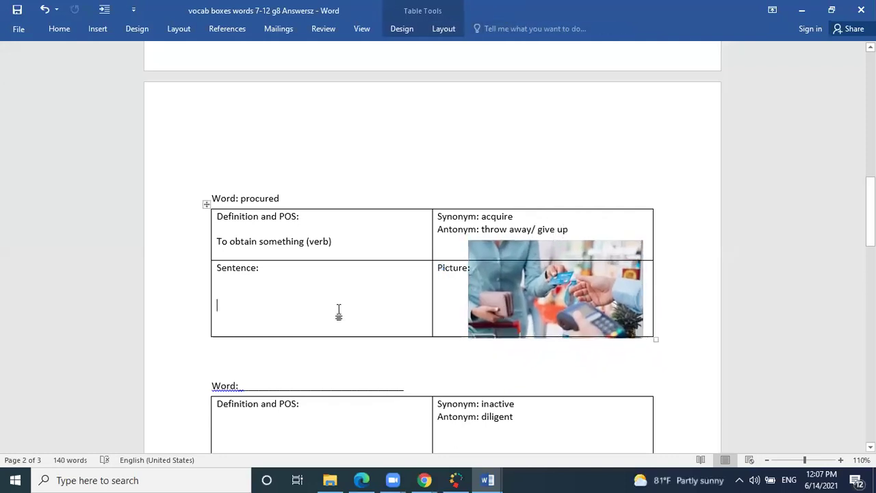
Step: Type the sentence 'The students procured a few decorations or onaments for decorating the classroom.'
key("BackSpace")
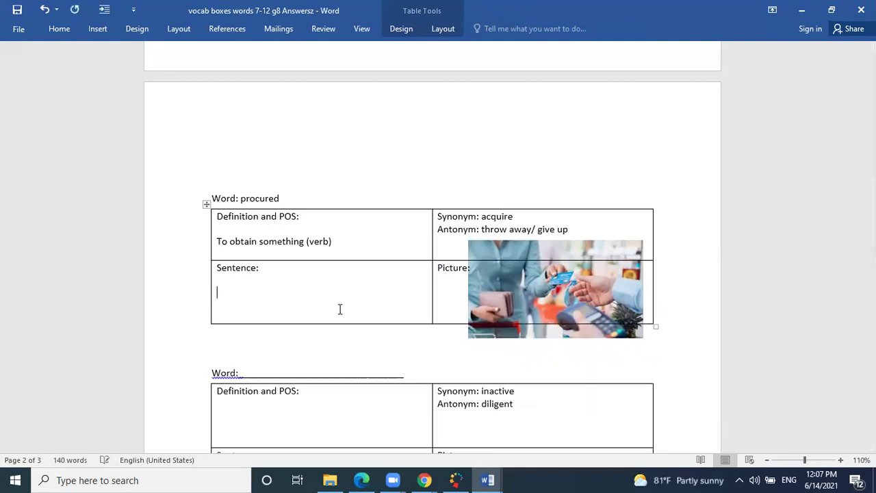
type("The students procure")
key("BackSpace")
type("red")
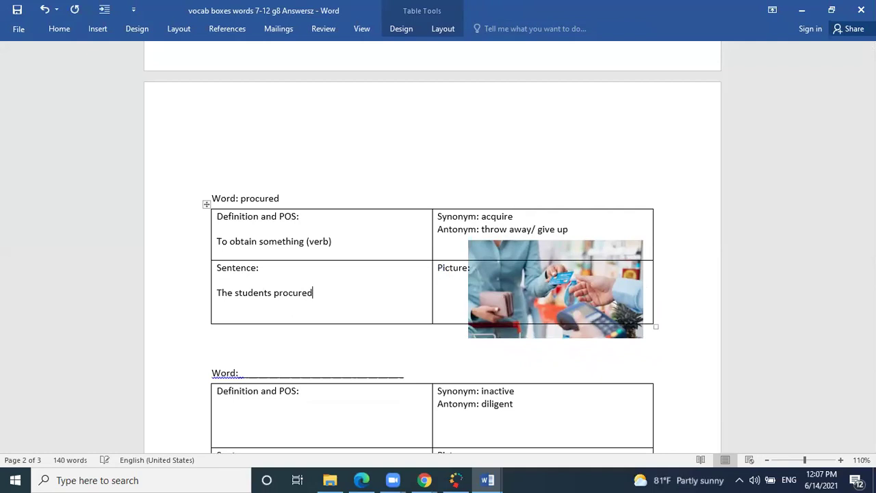
type(" a few decorations ")
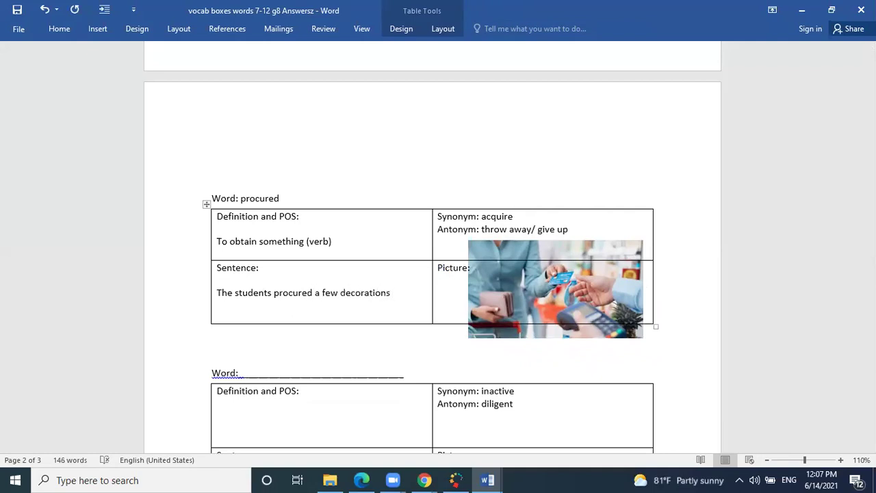
type("or oname")
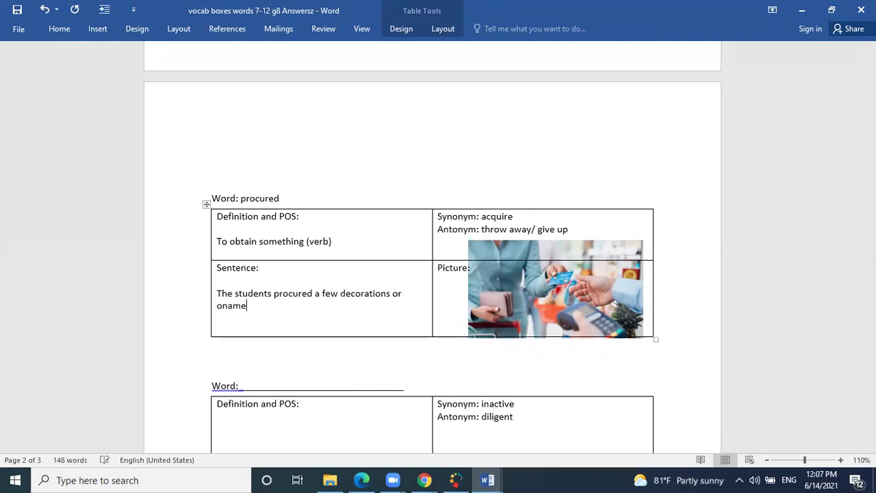
type("aments for t")
key("BackSpace")
type("d")
key("BackSpace")
type("decortain")
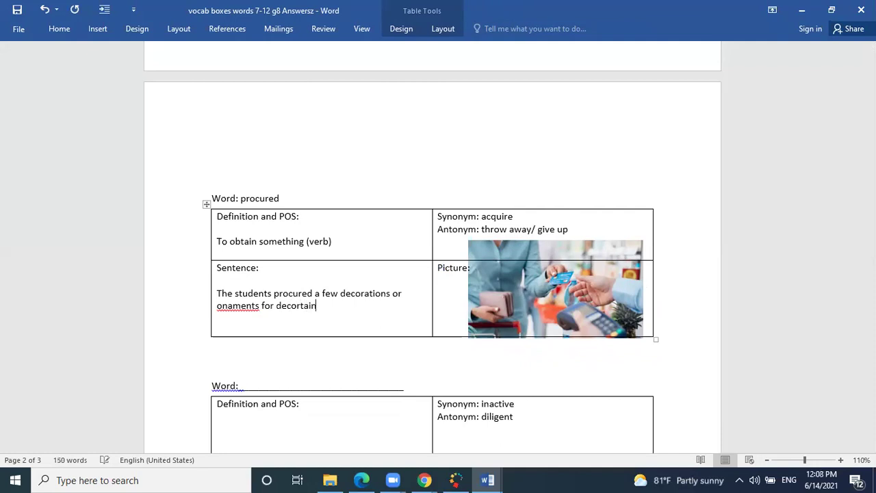
key("BackSpace")
key("BackSpace")
key("BackSpace")
key("BackSpace")
type("ating the classroom,")
key("BackSpace")
type(".")
Step: Correct 'onaments' to 'ornaments' and highlight 'procured' in yellow
left_click(246, 309)
right_click(278, 312)
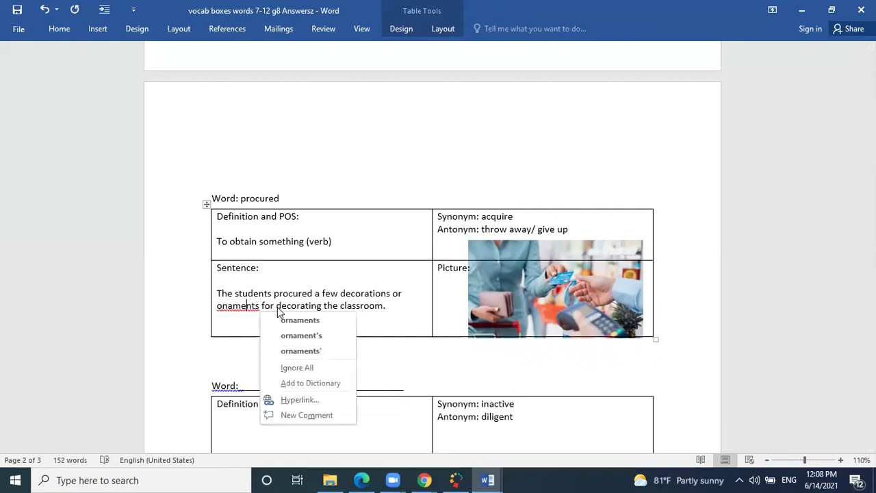
left_click(298, 320)
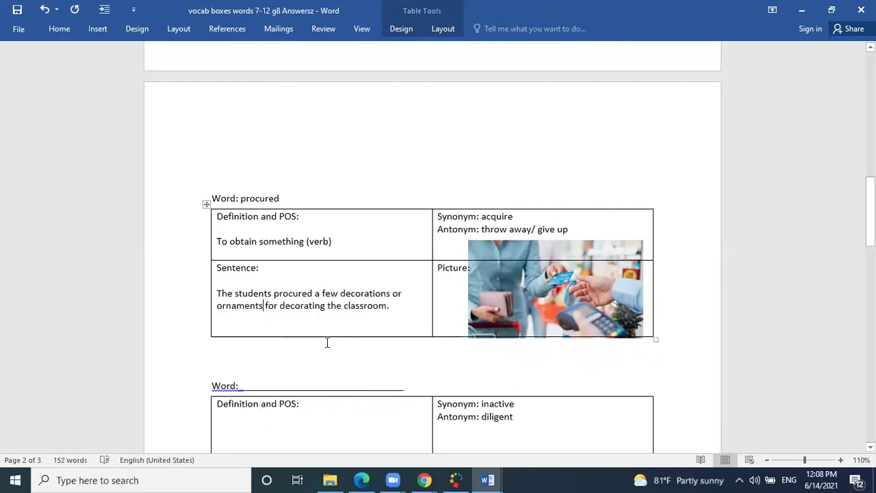
double_click(302, 293)
left_click(350, 268)
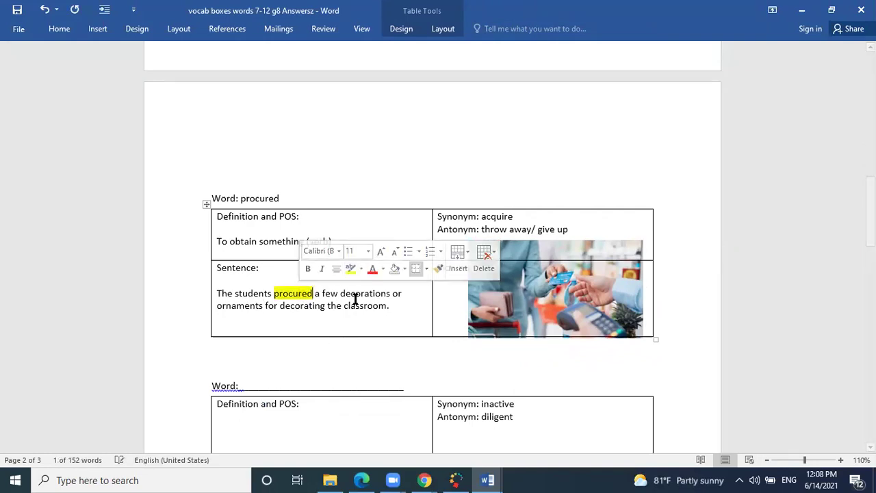
left_click(357, 303)
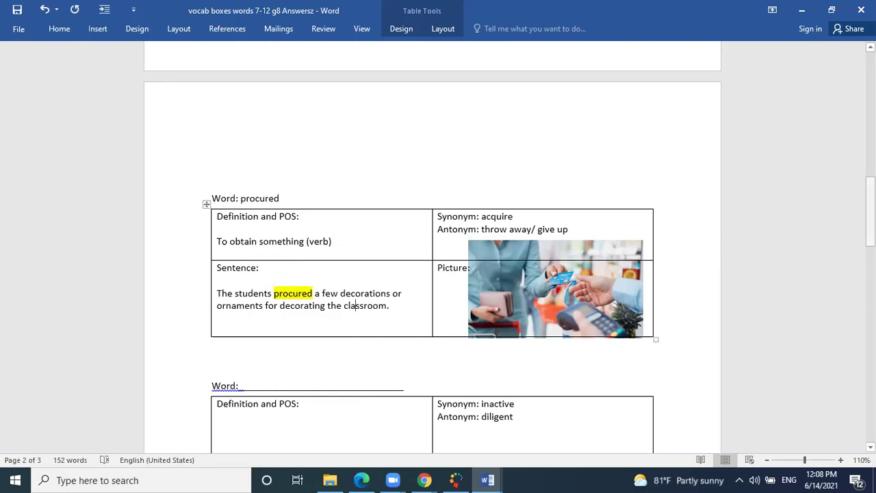
mouse_move(870, 205)
left_mouse_down()
mouse_move(869, 238)
mouse_move(870, 210)
left_mouse_up()
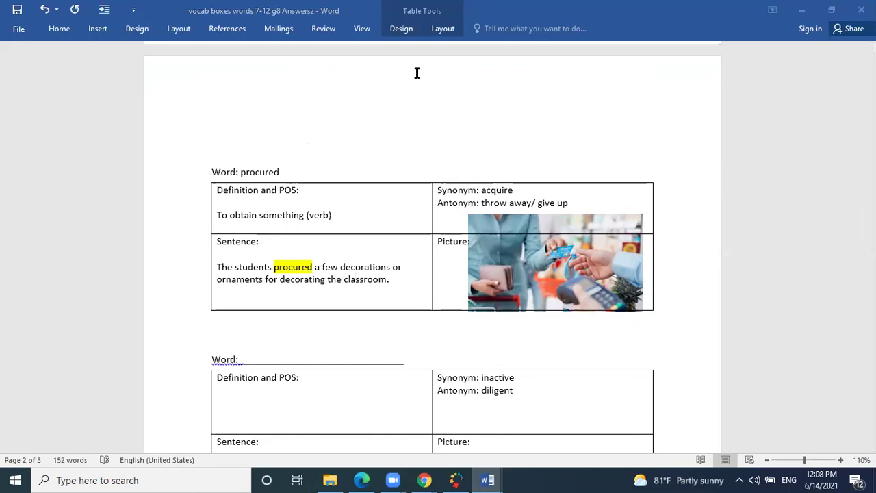
Step: Replace the underscore blank after Word: in the next box with 'idle'
mouse_move(869, 212)
left_mouse_down()
mouse_move(870, 307)
mouse_move(870, 213)
mouse_move(870, 223)
left_mouse_up()
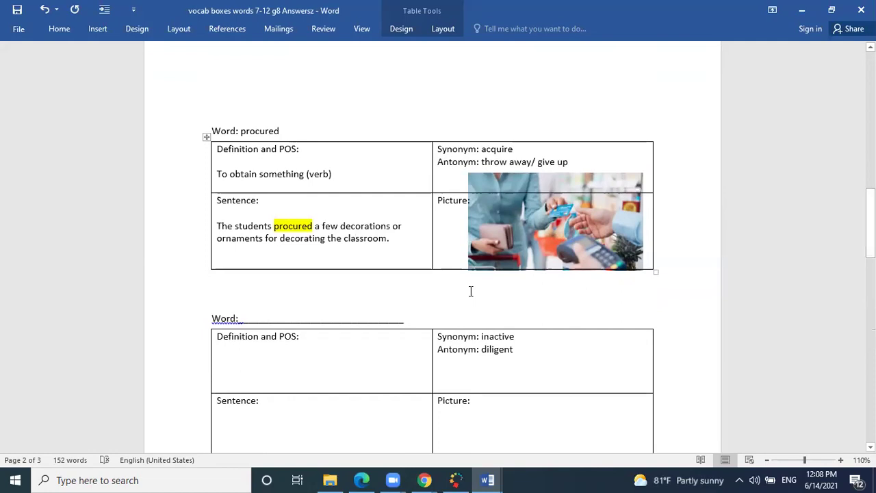
key("BackSpace")
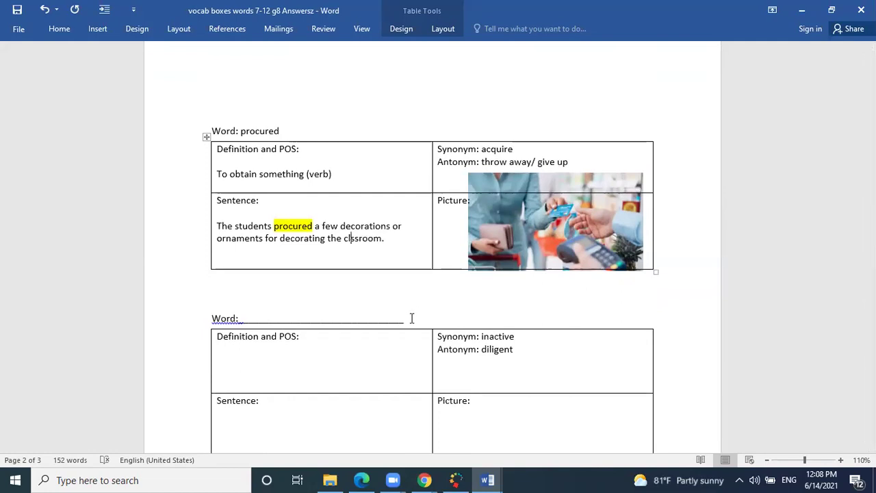
type("a")
left_click(411, 318)
key("BackSpace")
key("BackSpace")
key("BackSpace")
key("BackSpace")
key("BackSpace")
key("BackSpace")
key("BackSpace")
key("BackSpace")
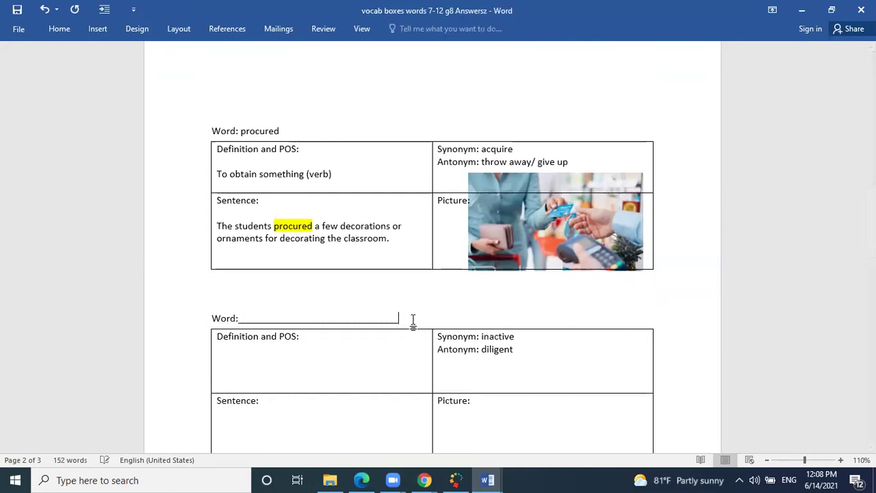
key("BackSpace")
key("BackSpace")
key("BackSpace")
key("BackSpace")
key("BackSpace")
key("BackSpace")
key("BackSpace")
key("BackSpace")
key("BackSpace")
key("BackSpace")
key("BackSpace")
key("BackSpace")
key("BackSpace")
key("BackSpace")
key("BackSpace")
key("BackSpace")
key("BackSpace")
key("BackSpace")
key("BackSpace")
key("BackSpace")
type("id")
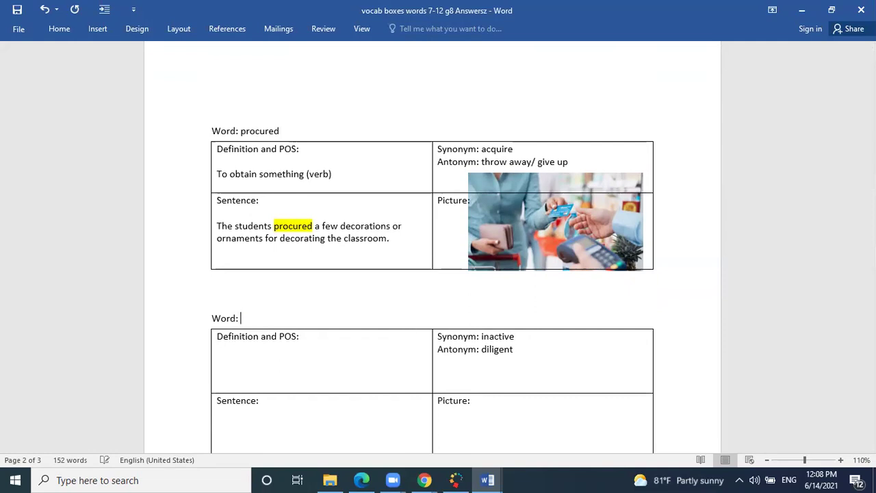
type("le")
Step: Enter the definition 'Avoiding work and being unproductive (adj.)' for idle
left_click(323, 359)
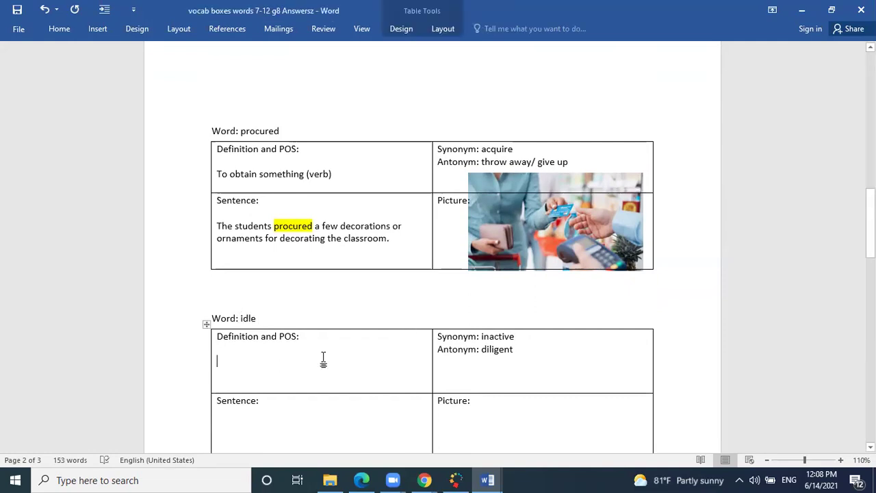
type("avoi")
key("BackSpace")
key("BackSpace")
key("BackSpace")
type("v")
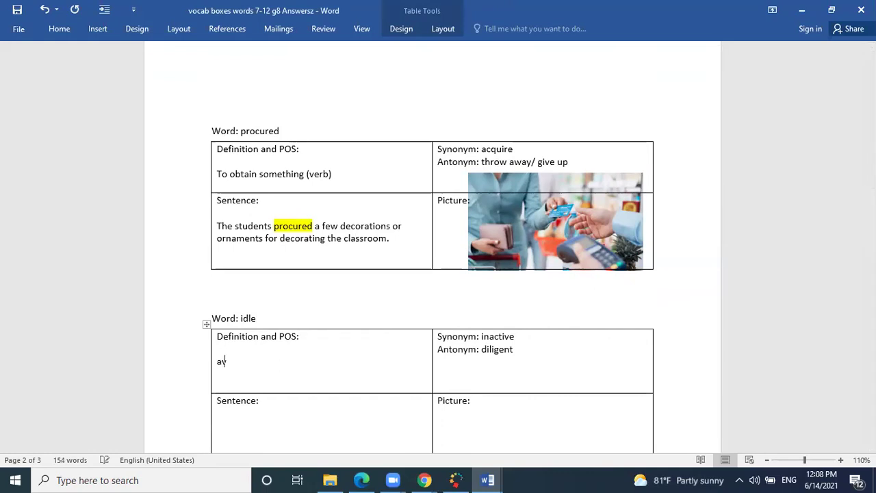
type("oiding work and")
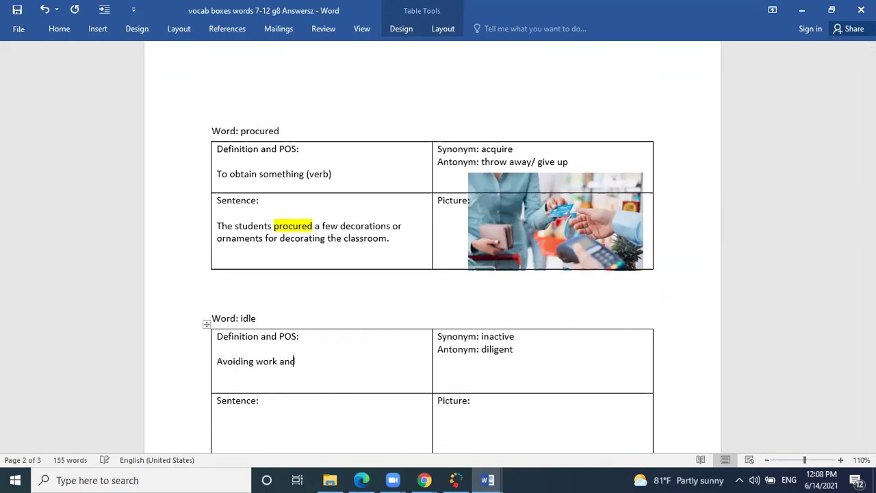
type(" being unproducti")
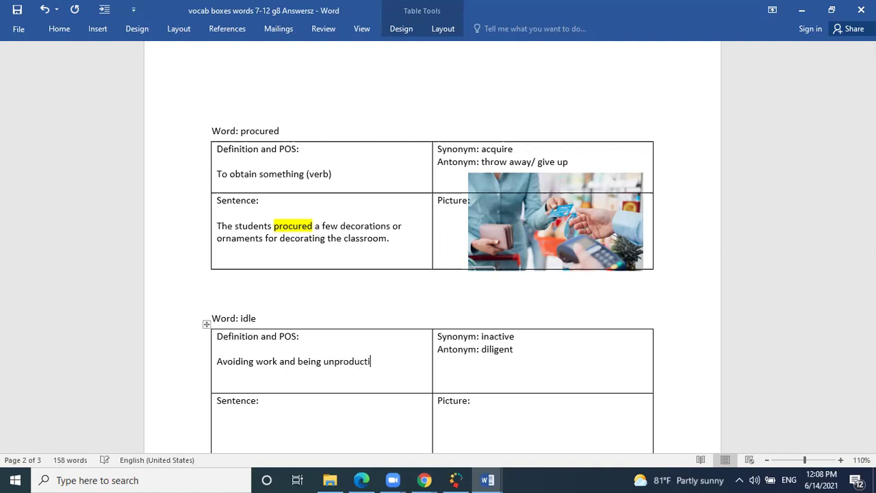
type("ve (adj.)")
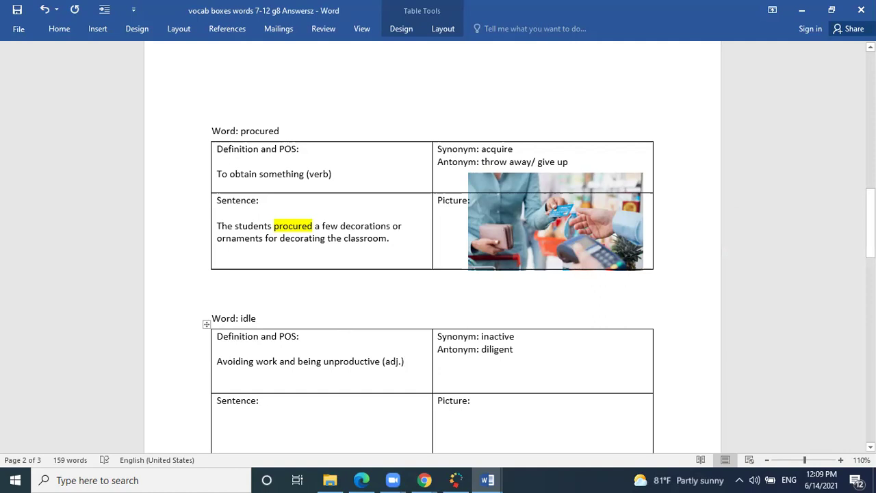
left_click_drag(869, 225, 869, 246)
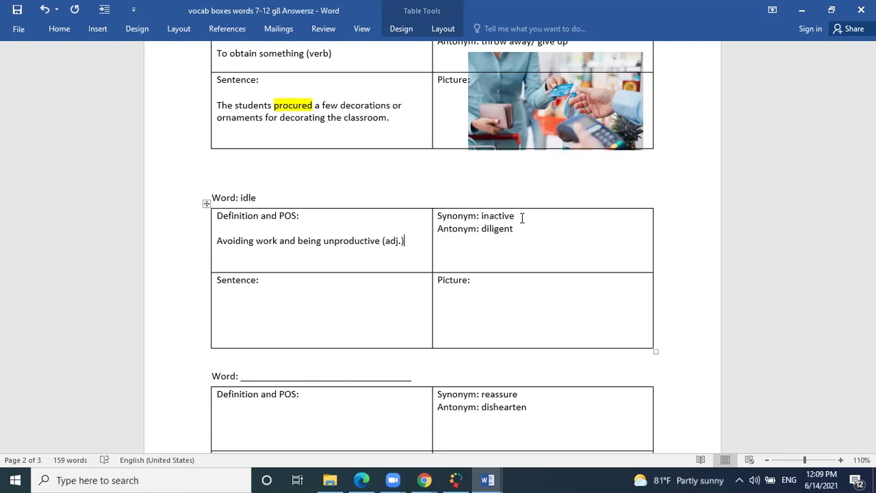
left_click_drag(870, 228, 871, 341)
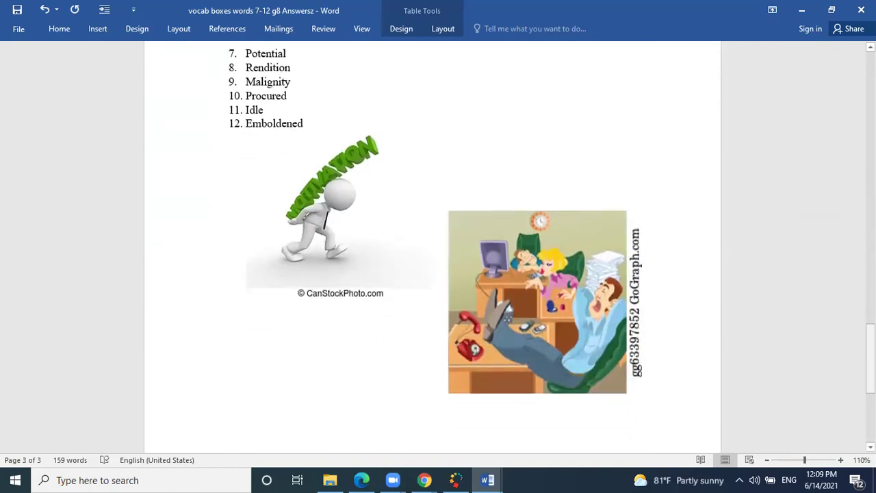